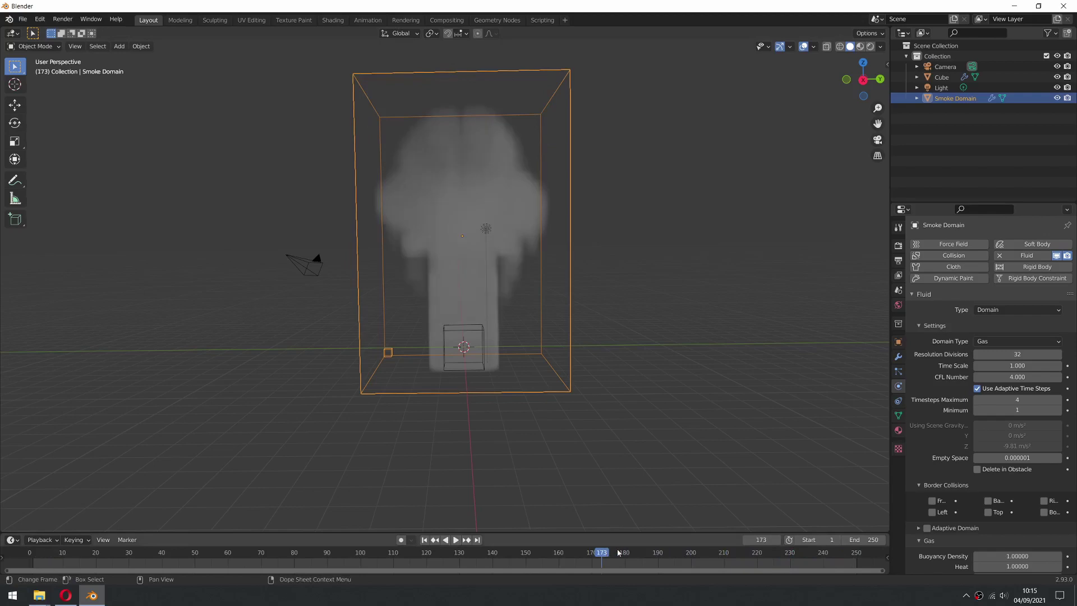
# Split the 3D viewport side by side and turn one half into a Shader Editor
pyautogui.moveTo(606, 352)
pyautogui.mouseDown(button='middle')
pyautogui.moveTo(617, 350)
pyautogui.moveTo(432, 361)
pyautogui.moveTo(587, 347)
pyautogui.mouseUp(button='middle')
pyautogui.scroll(4, 588, 347)
pyautogui.moveTo(555, 275)
pyautogui.mouseDown(button='middle')
pyautogui.moveTo(584, 264)
pyautogui.moveTo(532, 301)
pyautogui.moveTo(544, 260)
pyautogui.moveTo(573, 265)
pyautogui.mouseUp(button='middle')
pyautogui.scroll(-8, 519, 257)
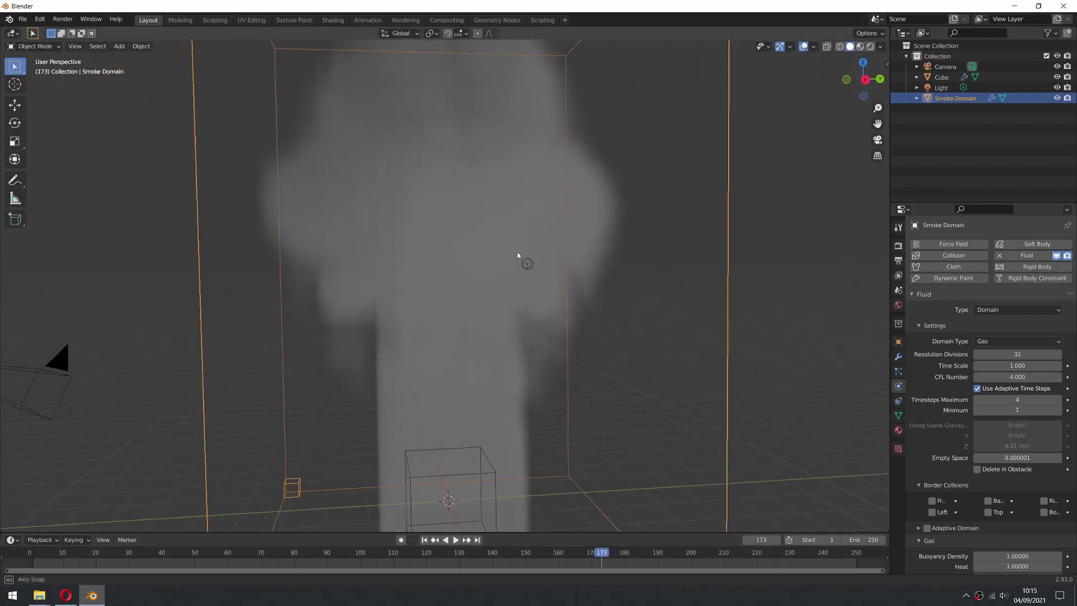
pyautogui.moveTo(377, 264); pyautogui.dragTo(428, 276, button='middle')
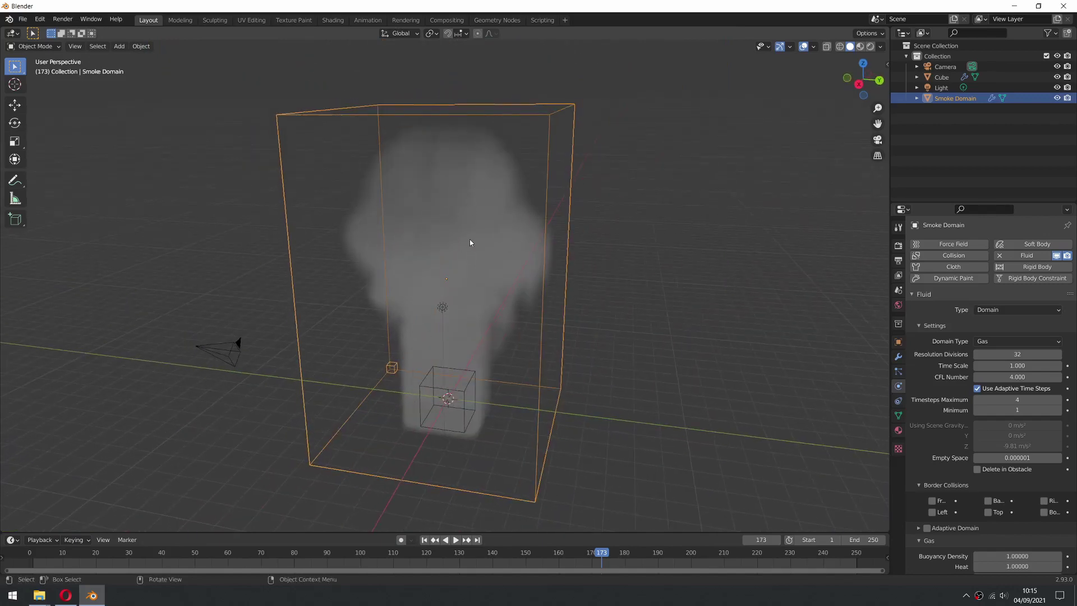
pyautogui.moveTo(5, 527); pyautogui.dragTo(449, 513)
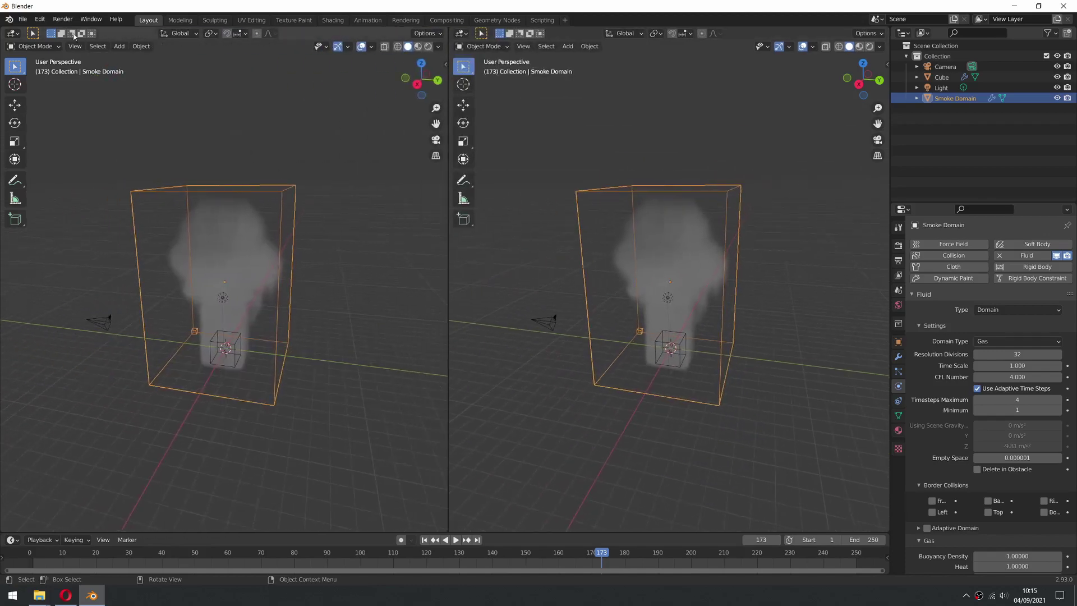
pyautogui.click(11, 35)
pyautogui.click(33, 119)
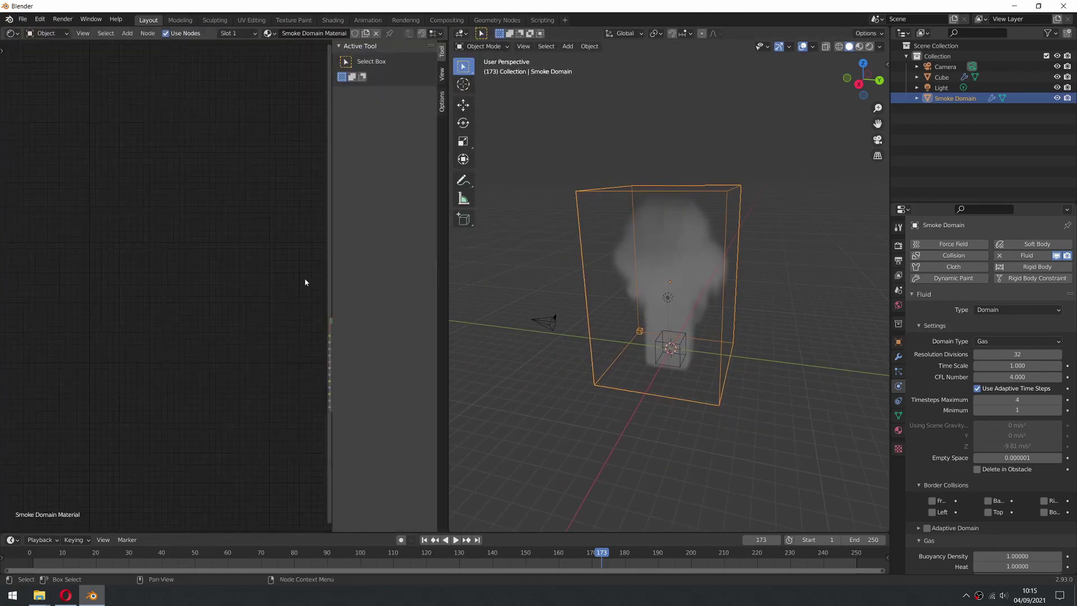
# Add an Attribute node below the Principled Volume node and name its attribute "denisty"
pyautogui.scroll(-1, 305, 278)
pyautogui.moveTo(314, 271); pyautogui.dragTo(137, 140, button='middle')
pyautogui.scroll(2, 248, 314)
pyautogui.moveTo(279, 321)
pyautogui.mouseDown(button='middle')
pyautogui.moveTo(248, 314)
pyautogui.moveTo(293, 336)
pyautogui.mouseUp(button='middle')
pyautogui.hotkey('shift', 'a')
pyautogui.moveTo(187, 368)
pyautogui.click(252, 396)
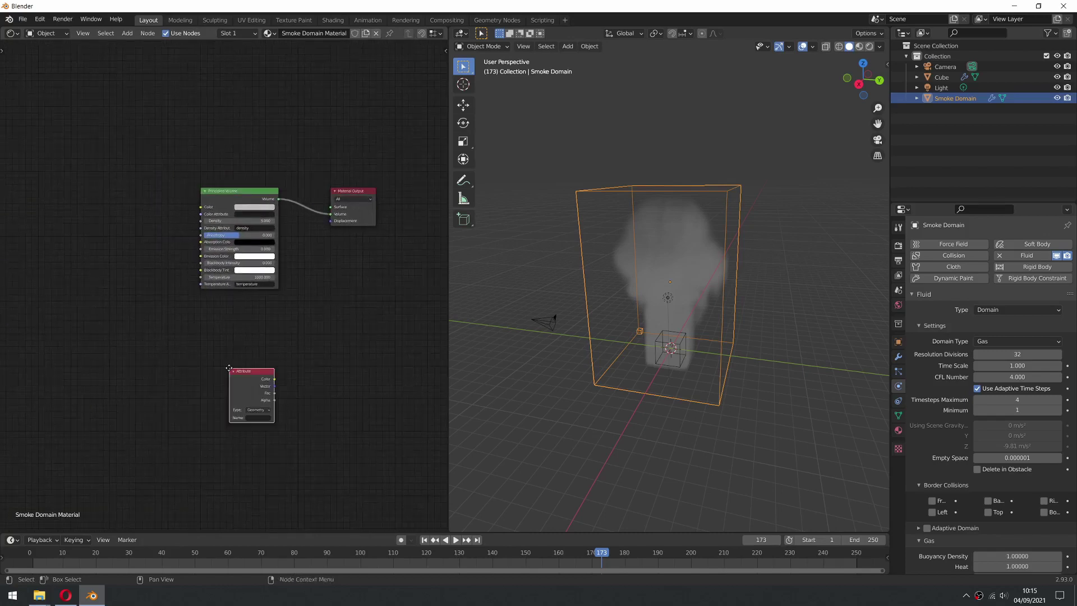
pyautogui.click(44, 355)
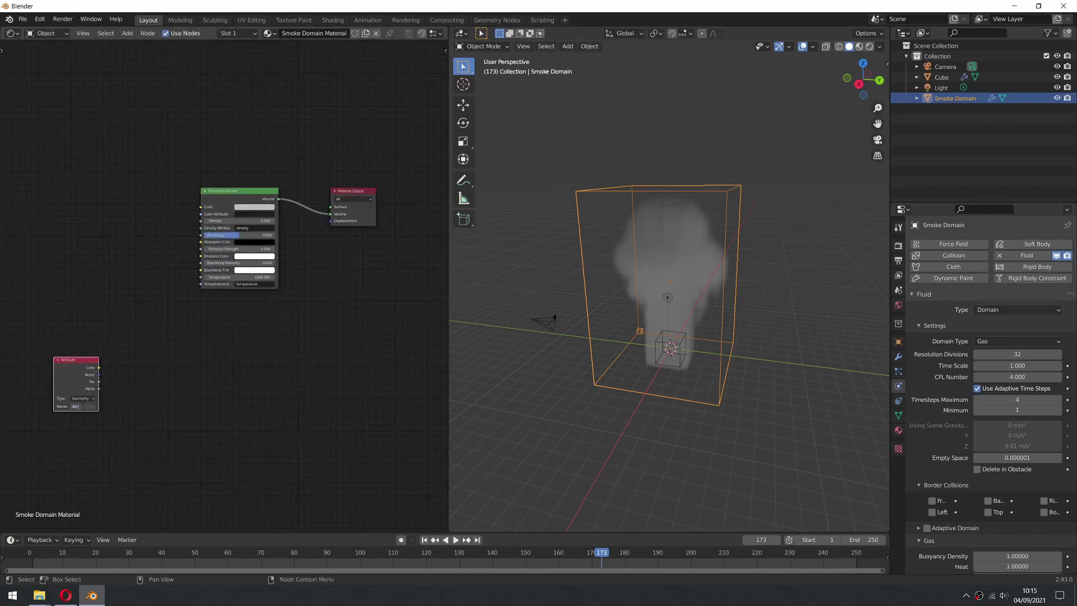
# Add a ColorRamp node beside the Attribute node
pyautogui.hotkey('shift', 'a')
pyautogui.click(169, 403)
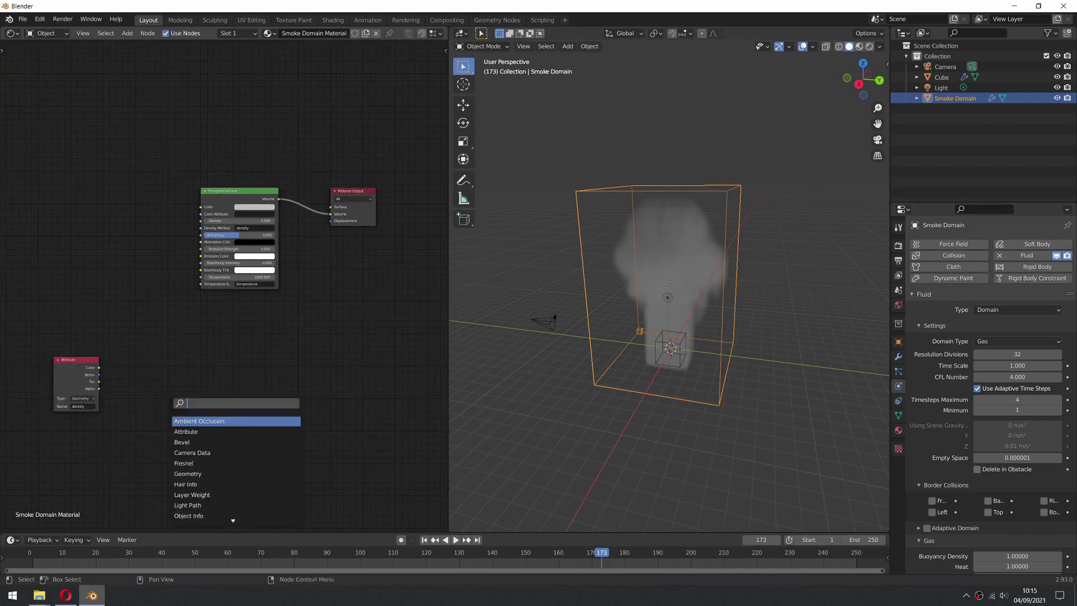
pyautogui.write('ramp')
pyautogui.press('Return')
pyautogui.click(133, 360)
# Add an Invert node on the output side of the ColorRamp node
pyautogui.moveTo(259, 359); pyautogui.dragTo(209, 359, button='middle')
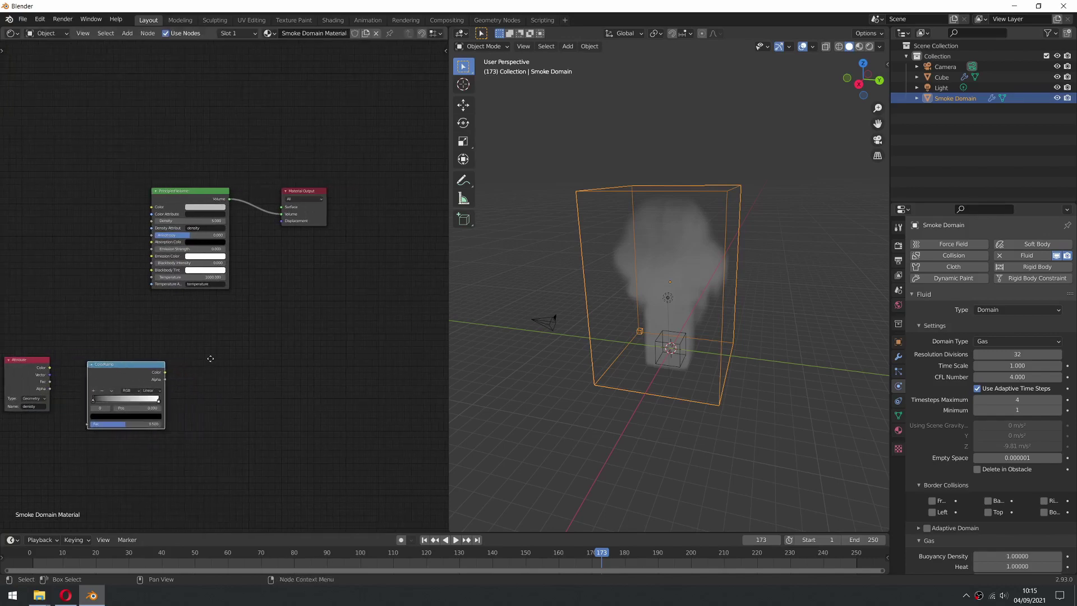
pyautogui.hotkey('shift', 'a')
pyautogui.click(246, 373)
pyautogui.press('Return')
pyautogui.click(207, 371)
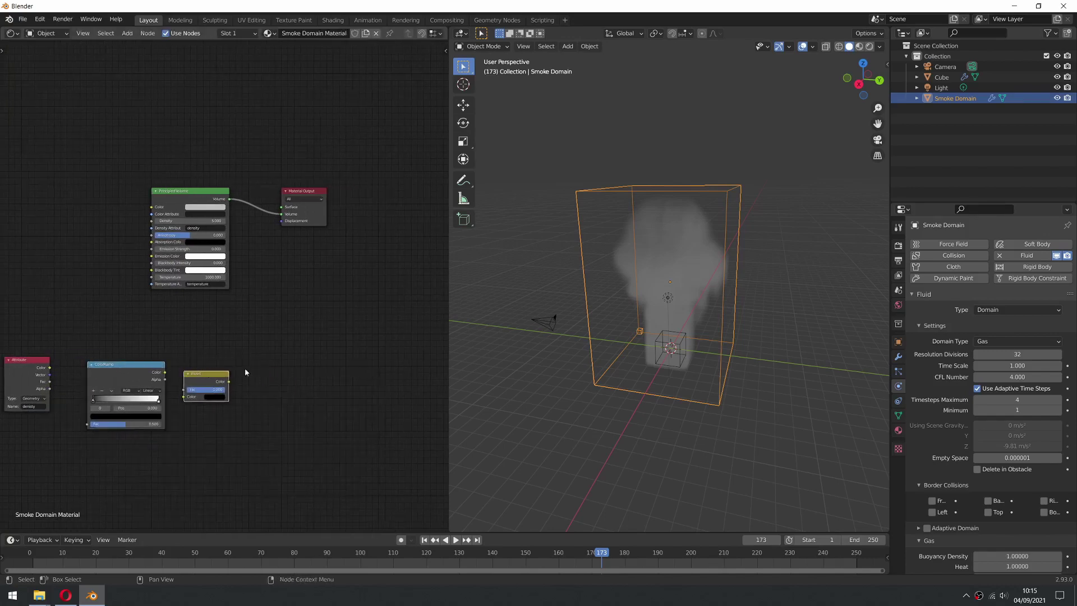
# Add a Math node after the Invert node and set its operation to Multiply
pyautogui.hotkey('shift', 'a')
pyautogui.click(286, 365)
pyautogui.write('na')
pyautogui.press('BackSpace')
pyautogui.press('BackSpace')
pyautogui.press('BackSpace')
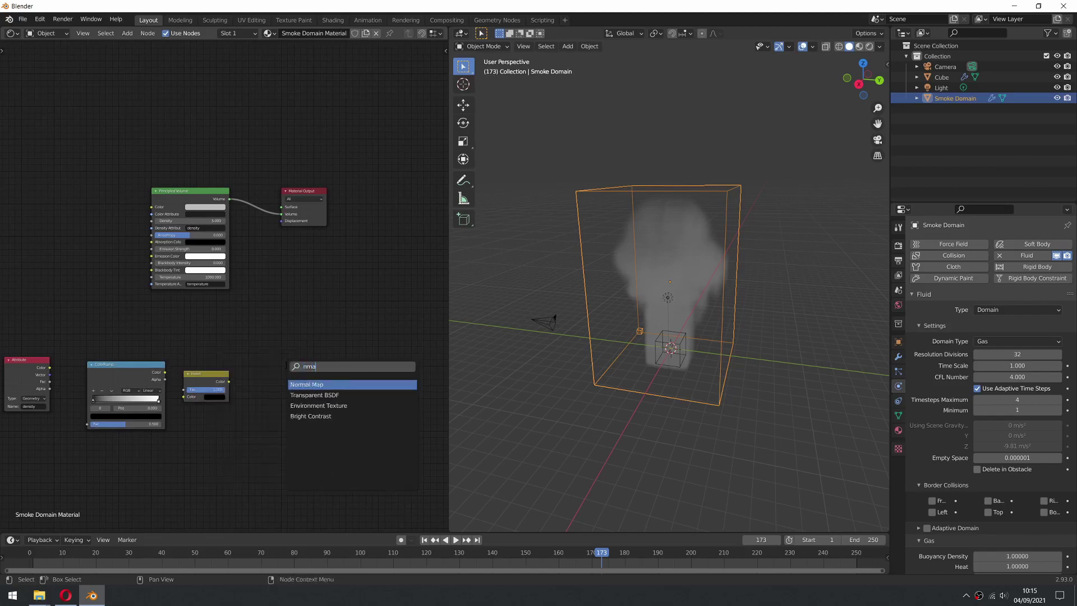
pyautogui.press('Return')
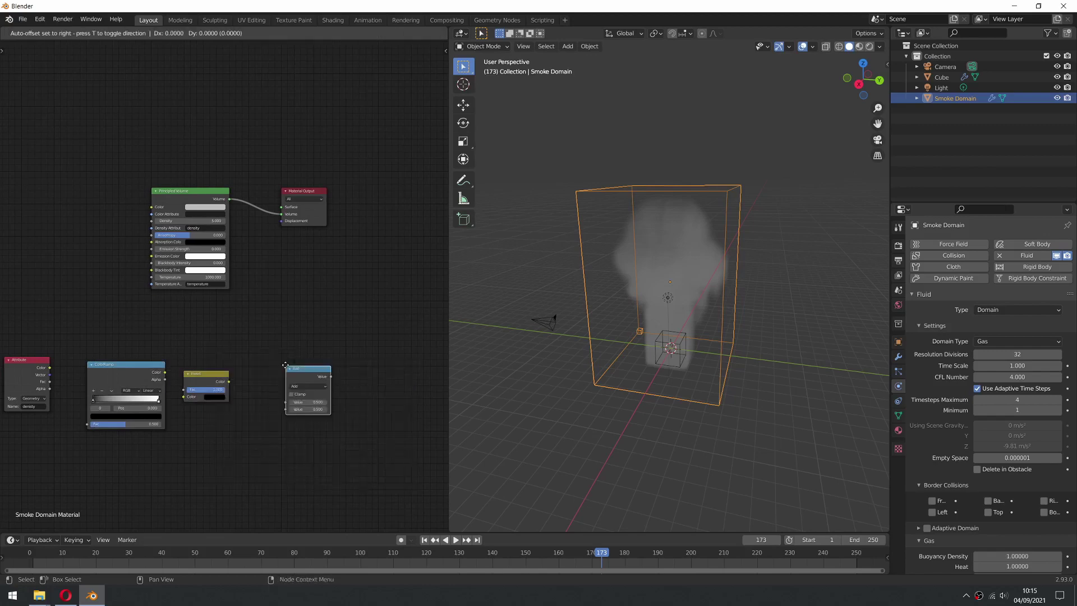
pyautogui.click(259, 349)
pyautogui.press('Home')
pyautogui.scroll(2, 302, 266)
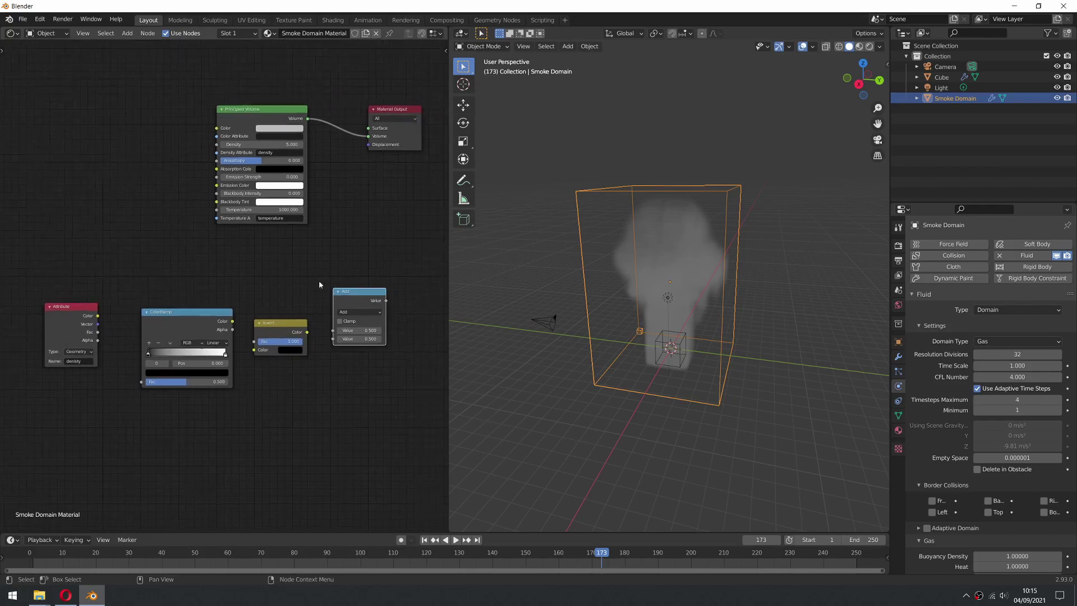
pyautogui.click(408, 321)
pyautogui.click(401, 374)
# Connect the Attribute's Fac to the ColorRamp's Fac, and the ColorRamp's Color to the first Multiply value
pyautogui.moveTo(264, 378); pyautogui.dragTo(334, 354, button='middle')
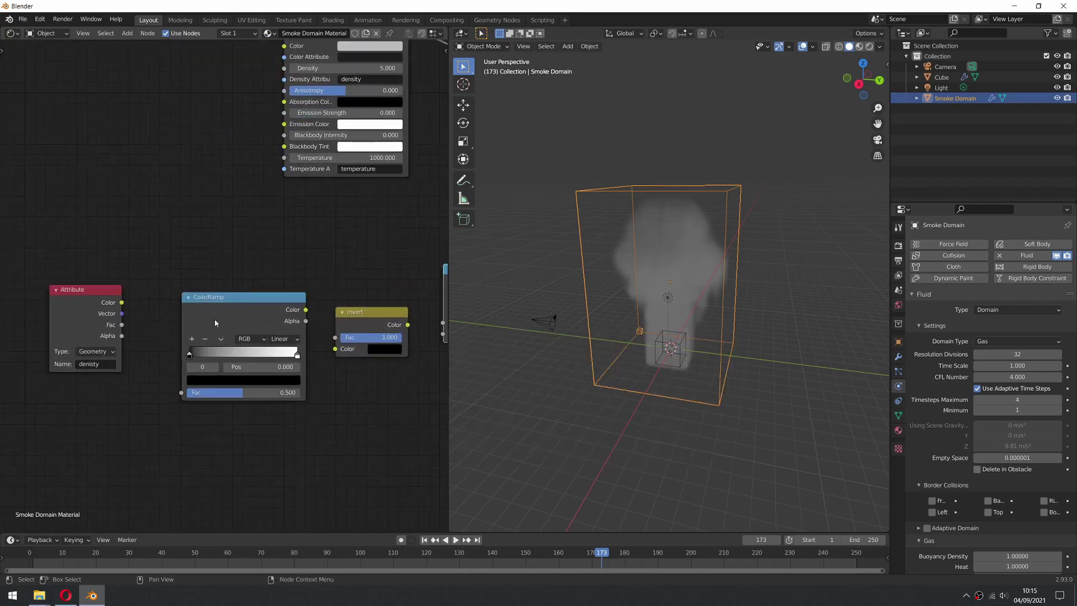
pyautogui.moveTo(215, 319); pyautogui.dragTo(204, 315)
pyautogui.moveTo(121, 325); pyautogui.dragTo(171, 388)
pyautogui.moveTo(286, 313); pyautogui.dragTo(273, 311)
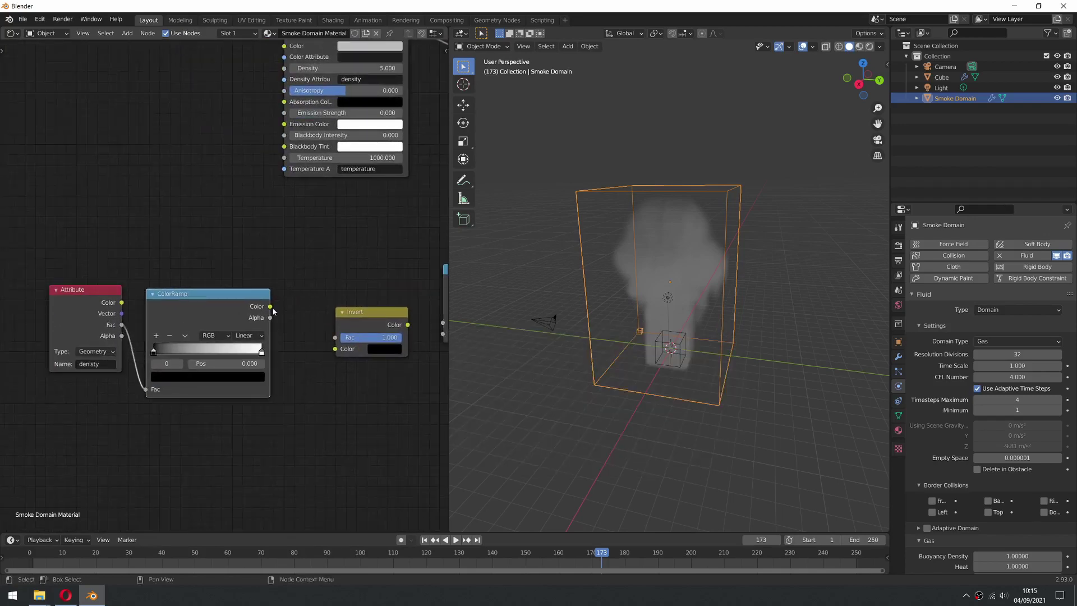
pyautogui.moveTo(435, 322); pyautogui.dragTo(442, 322)
# Connect the ColorRamp's Color to the Invert node's Color input and the inverted colour to the second Multiply value
pyautogui.moveTo(336, 258); pyautogui.dragTo(256, 257, button='middle')
pyautogui.moveTo(280, 315); pyautogui.dragTo(273, 342)
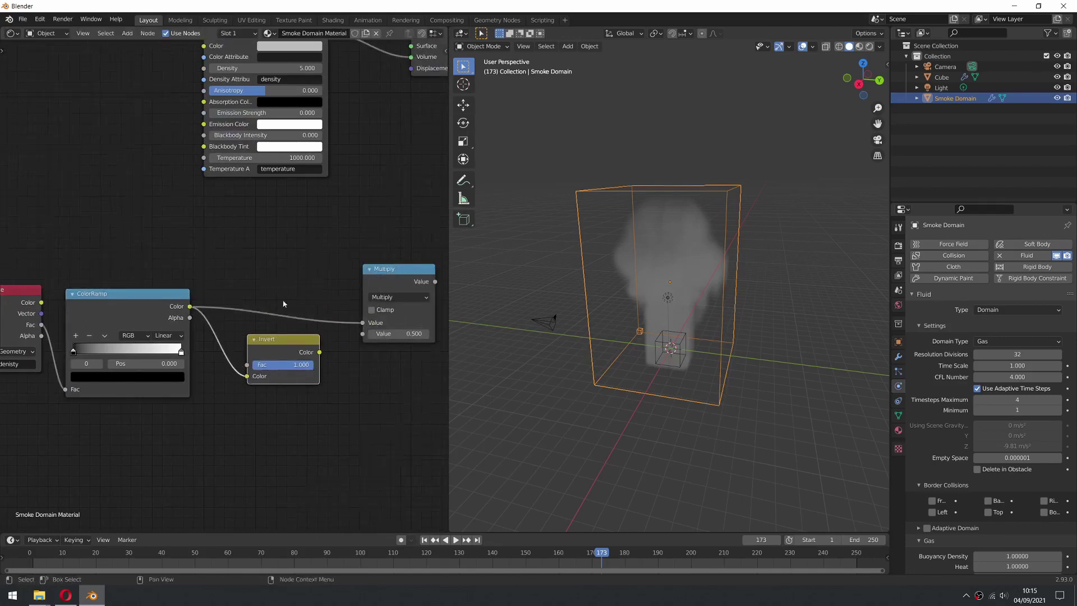
pyautogui.moveTo(283, 304); pyautogui.dragTo(259, 326, button='middle')
pyautogui.moveTo(123, 336); pyautogui.dragTo(132, 328)
pyautogui.moveTo(269, 370); pyautogui.dragTo(267, 363)
pyautogui.moveTo(339, 359); pyautogui.dragTo(338, 356)
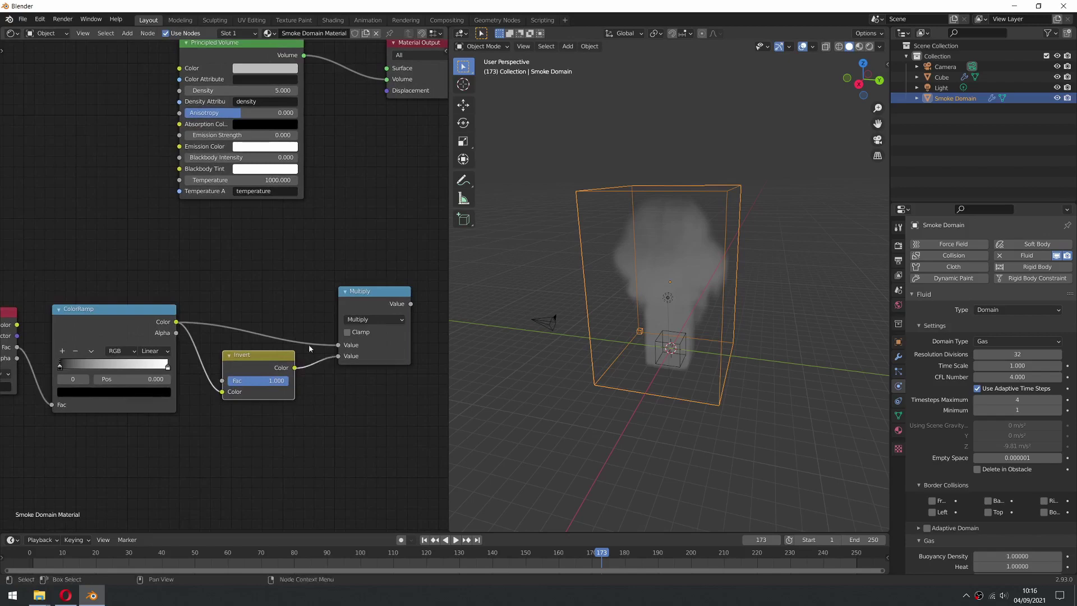
# Move the Attribute, ColorRamp, Invert and Multiply nodes together in front of the Principled Volume node's inputs
pyautogui.scroll(-3, 88, 291)
pyautogui.moveTo(88, 292); pyautogui.dragTo(384, 423)
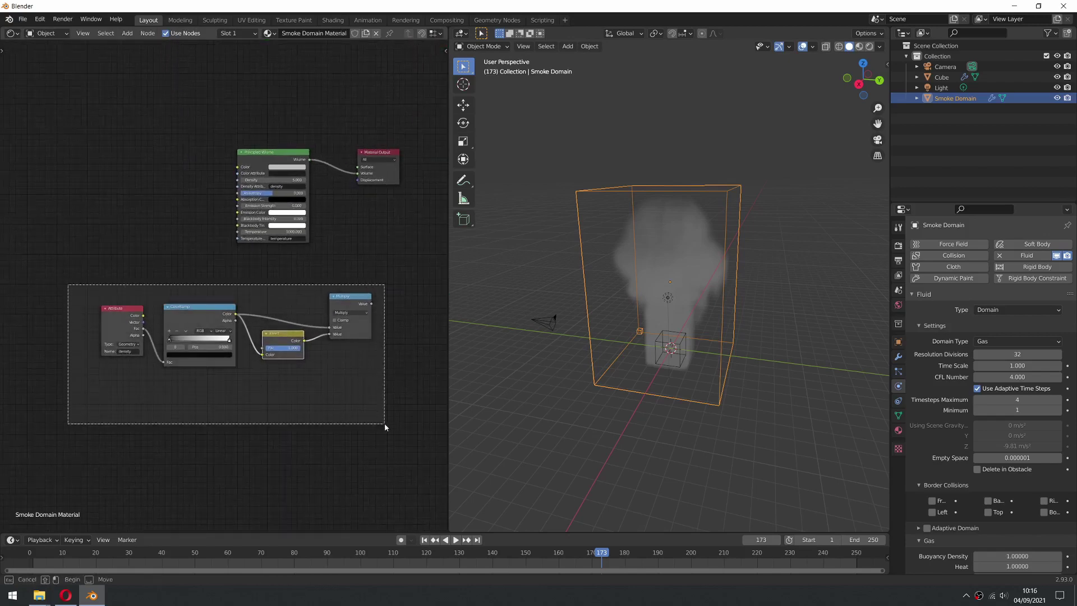
pyautogui.scroll(-1, 384, 423)
pyautogui.moveTo(318, 346); pyautogui.dragTo(133, 229)
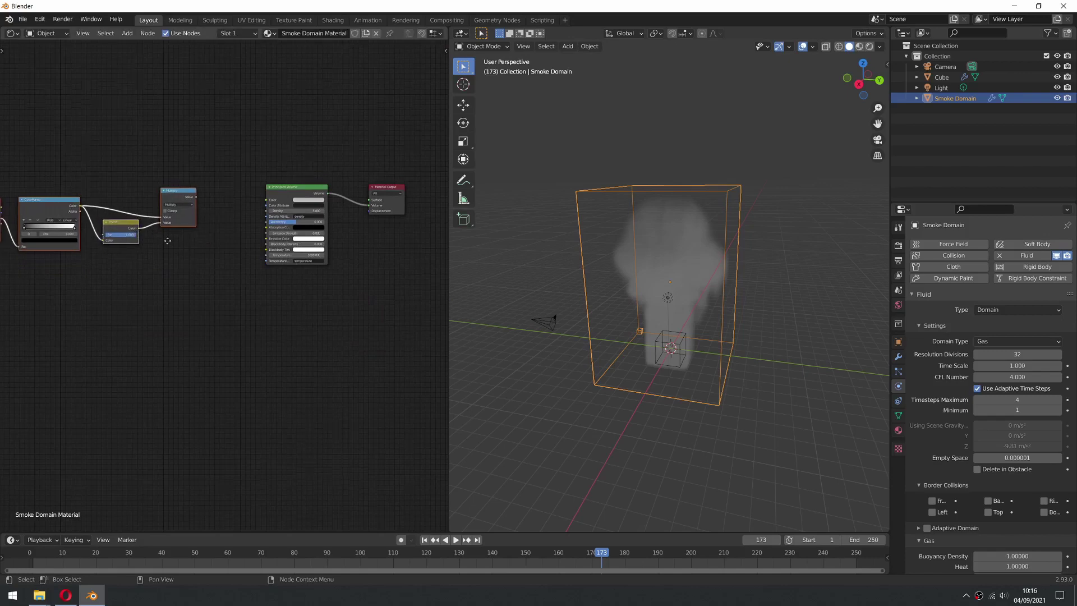
pyautogui.moveTo(166, 240); pyautogui.dragTo(261, 330, button='middle')
pyautogui.scroll(4, 280, 332)
pyautogui.moveTo(376, 336); pyautogui.dragTo(240, 305, button='middle')
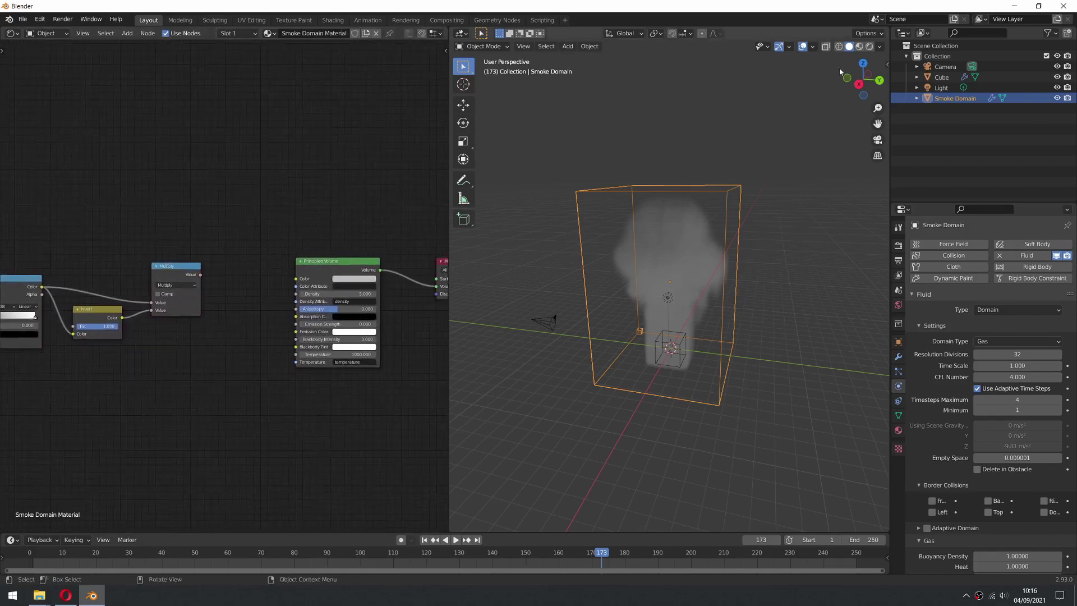
# Switch the 3D viewport to rendered shading and open the scene's render properties
pyautogui.click(870, 47)
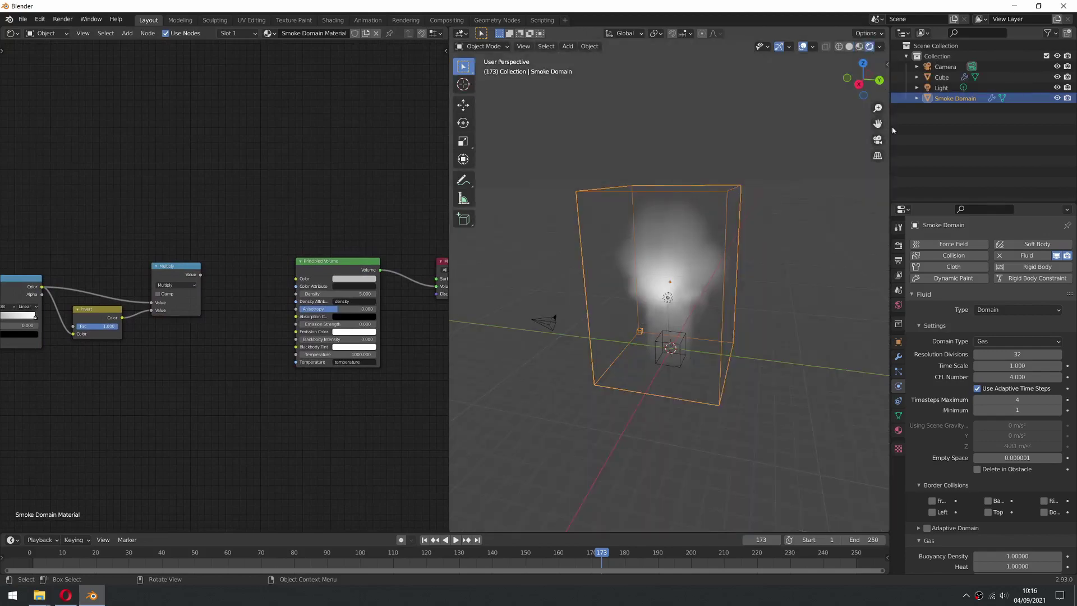
pyautogui.click(898, 247)
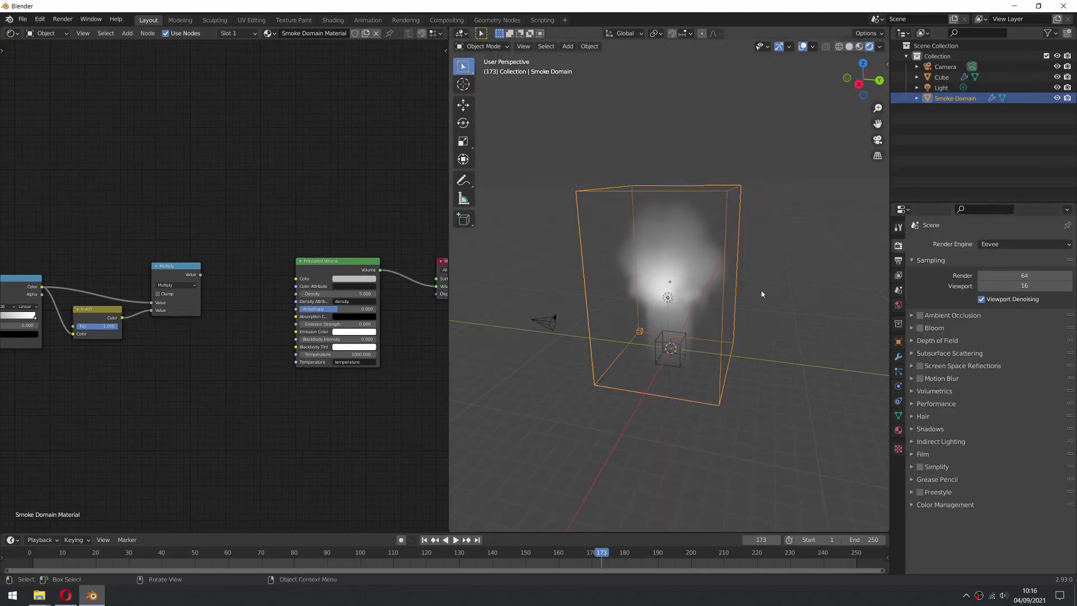
pyautogui.scroll(3, 762, 293)
pyautogui.moveTo(762, 293); pyautogui.dragTo(689, 280, button='middle')
# Darken the world background colour to a value of 0.005 and hide the floor grid in the 3D viewport
pyautogui.click(898, 304)
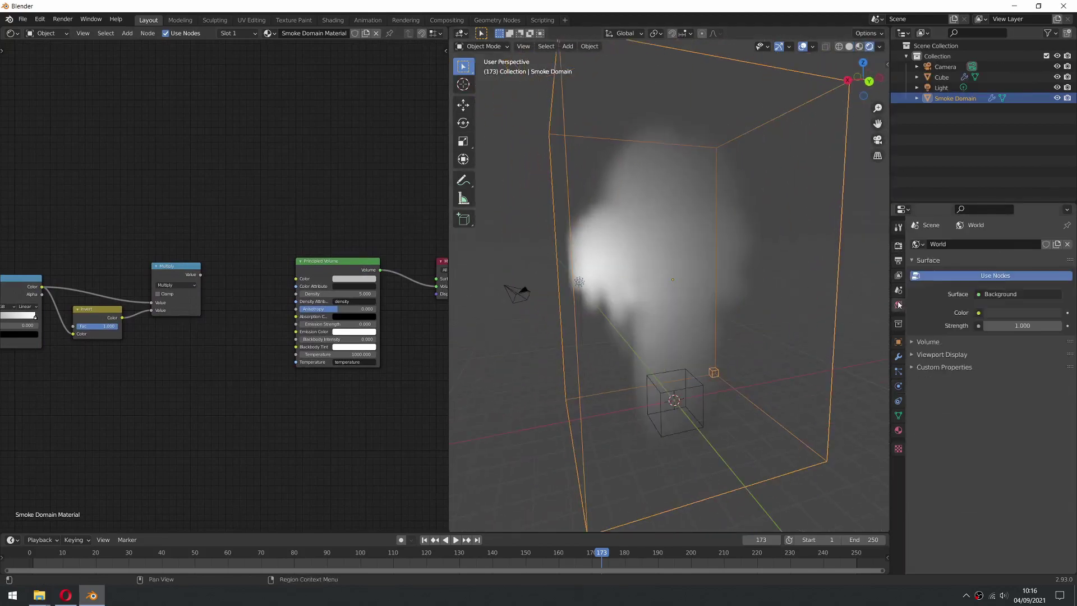
pyautogui.click(1008, 312)
pyautogui.click(1053, 235)
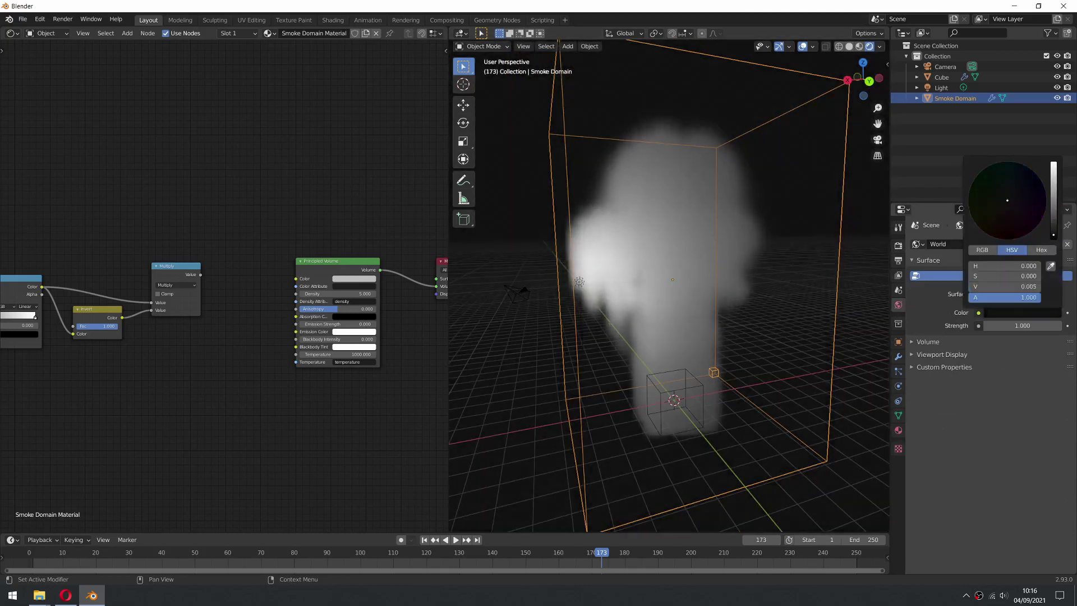
pyautogui.click(813, 47)
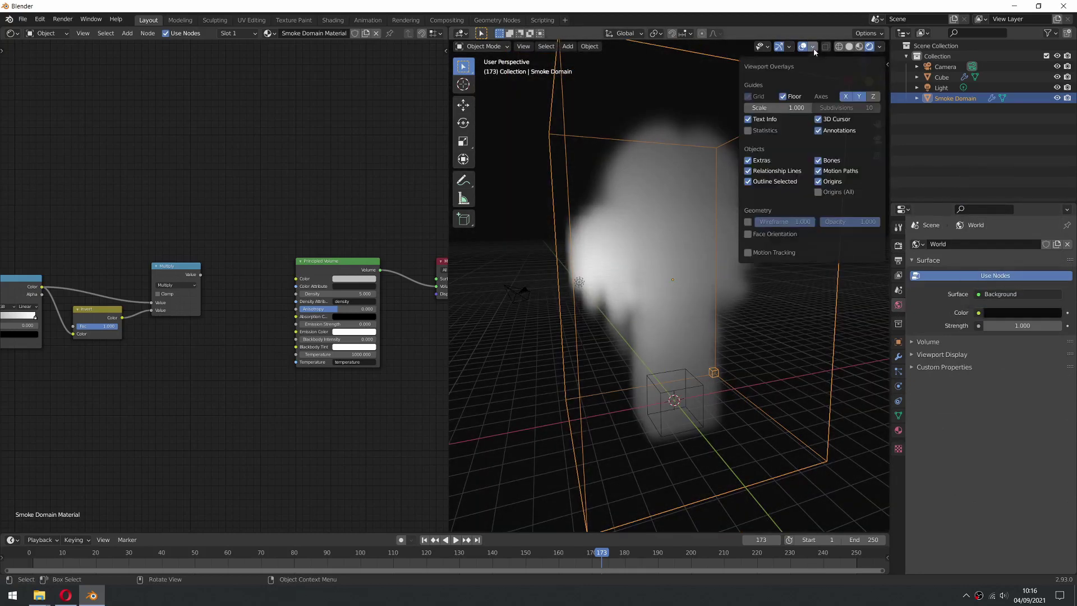
pyautogui.click(783, 96)
# Connect the Multiply node's Value output to the Principled Volume's Density
pyautogui.moveTo(679, 236); pyautogui.dragTo(634, 256, button='middle')
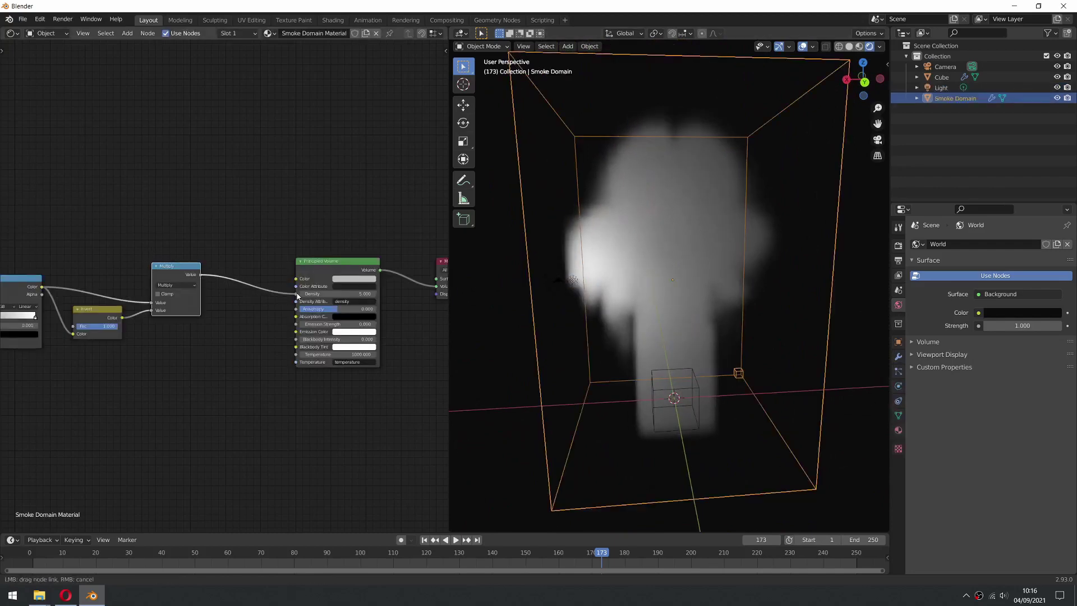
pyautogui.moveTo(297, 295); pyautogui.dragTo(297, 294)
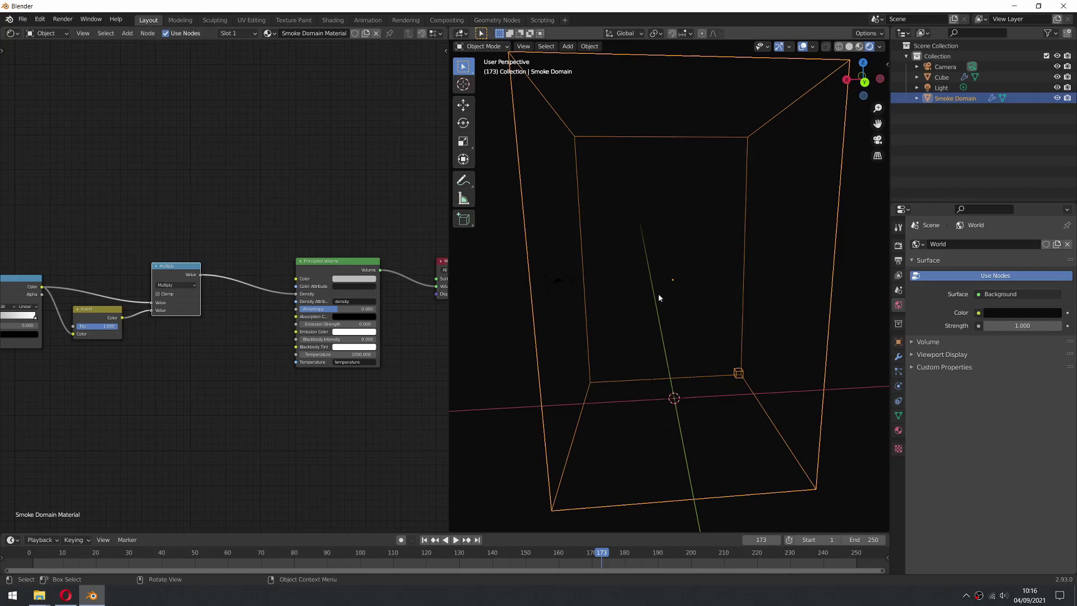
pyautogui.moveTo(659, 297); pyautogui.dragTo(711, 294, button='middle')
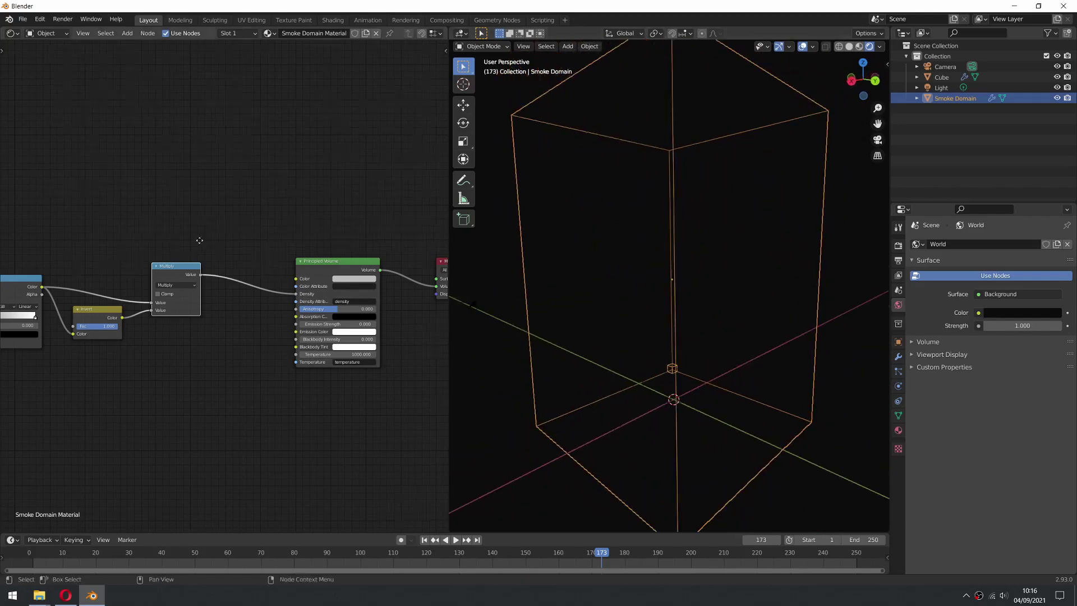
# Duplicate the Multiply node, insert the copy before the Principled Volume's Density input, and set its value to 18.8
pyautogui.moveTo(199, 240); pyautogui.dragTo(328, 241, button='middle')
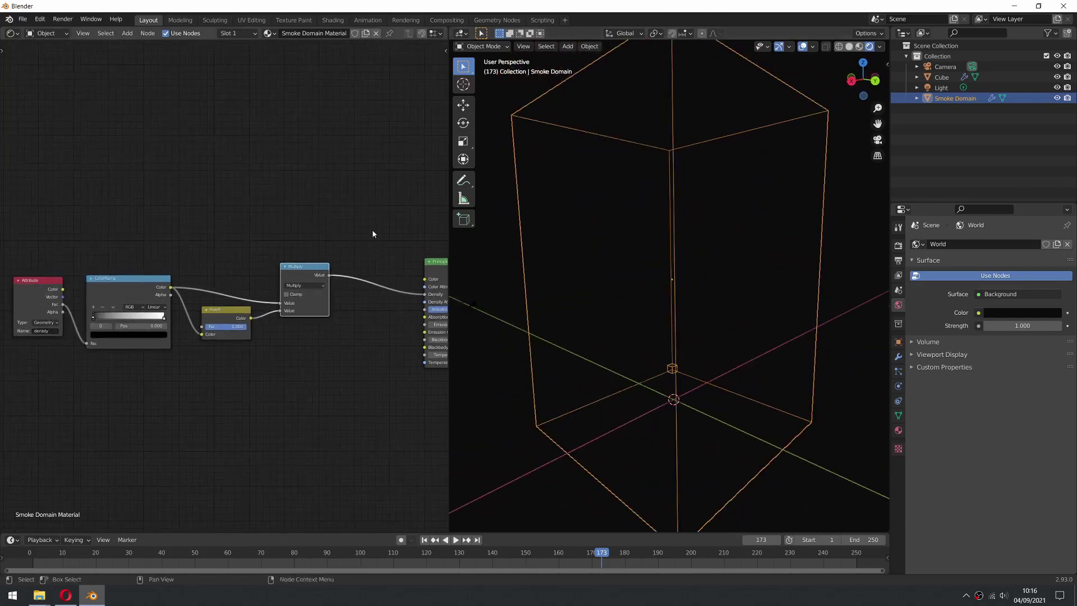
pyautogui.hotkey('shift', 'd')
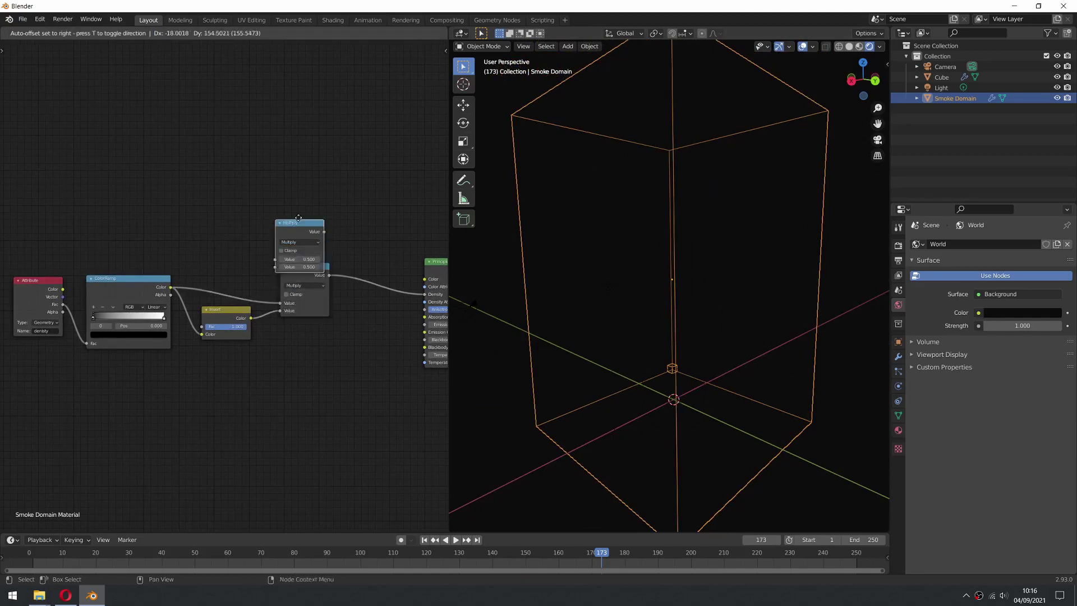
pyautogui.click(381, 257)
pyautogui.moveTo(381, 216); pyautogui.dragTo(269, 215, button='middle')
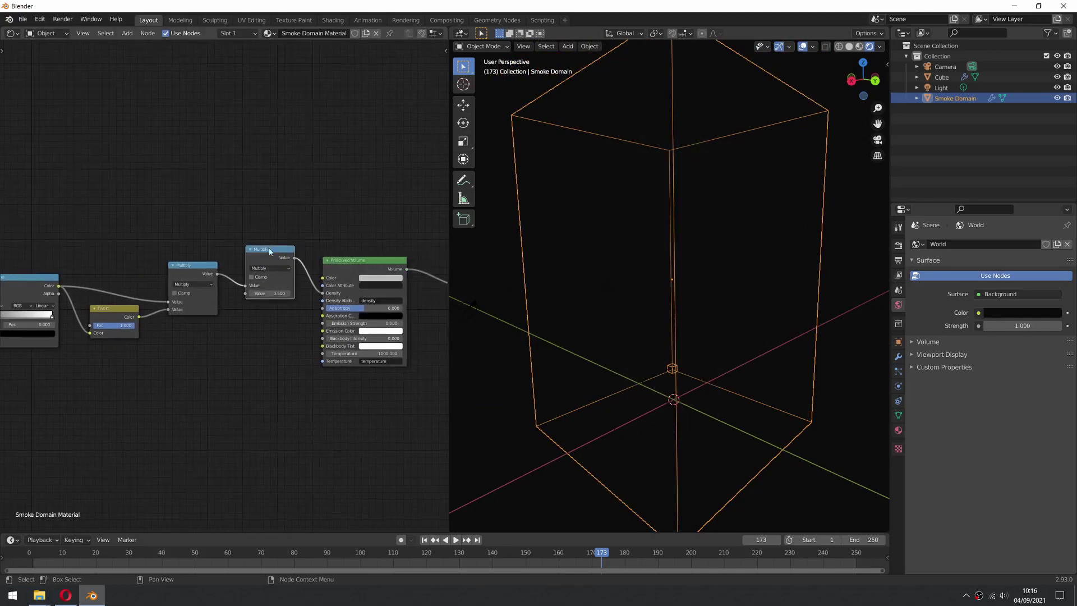
pyautogui.scroll(2, 271, 250)
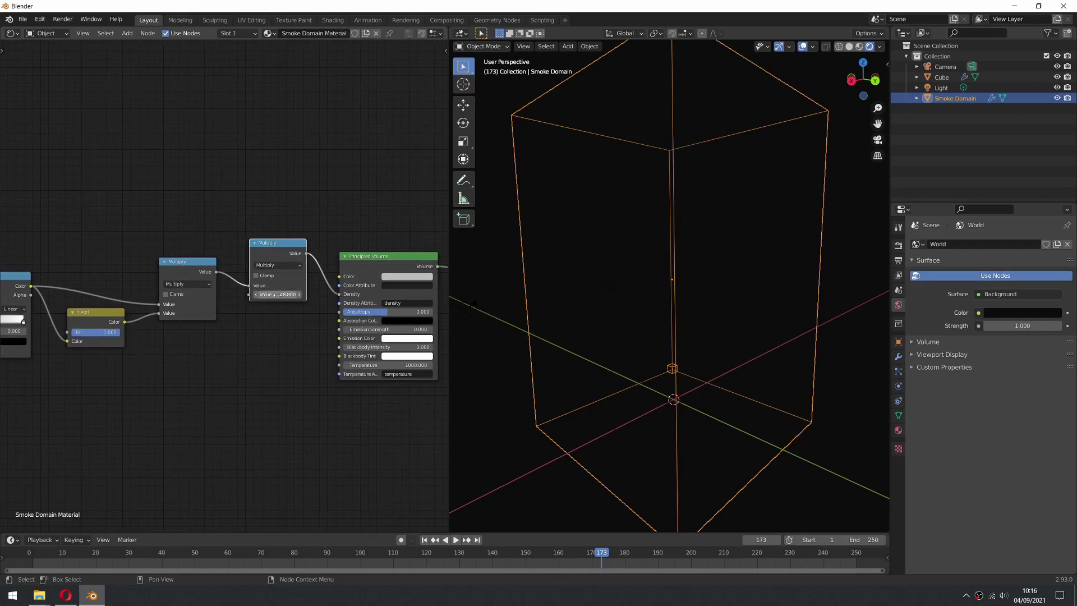
# Go to frame 116, check the smoke in solid shading, and return to rendered shading
pyautogui.scroll(2, 789, 287)
pyautogui.scroll(-5, 785, 286)
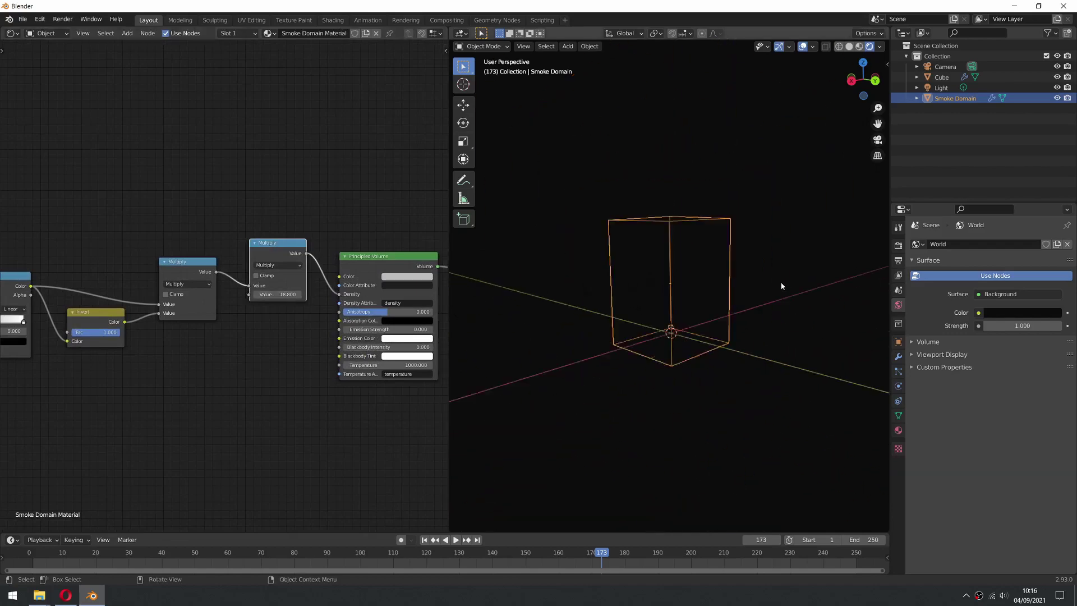
pyautogui.scroll(3, 781, 284)
pyautogui.moveTo(781, 284); pyautogui.dragTo(735, 354, button='middle')
pyautogui.click(850, 46)
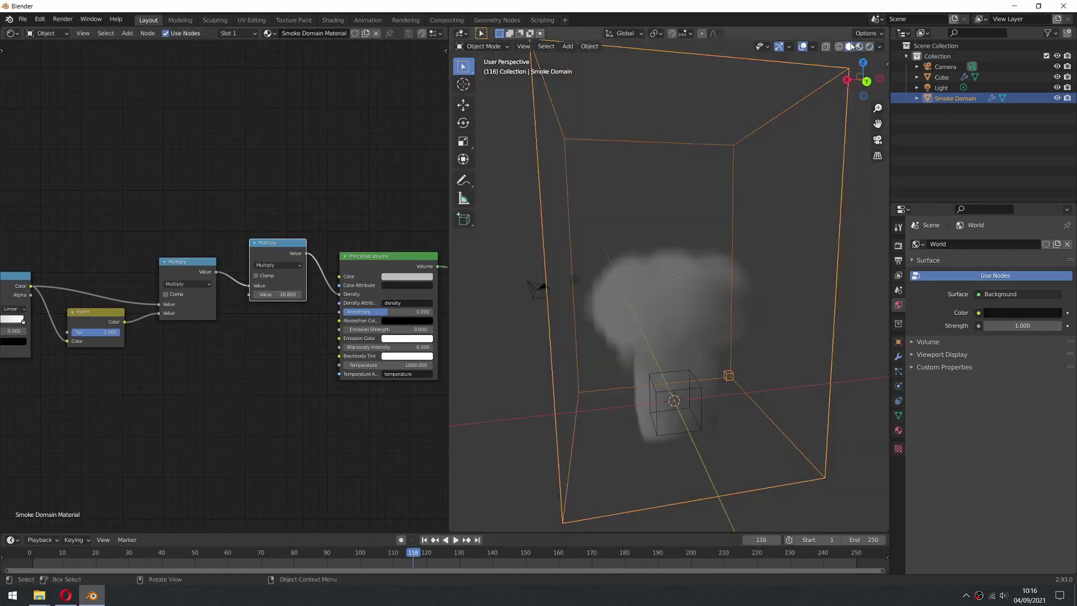
pyautogui.click(869, 46)
# Correct the Attribute node's name to "density" and go to frame 167
pyautogui.moveTo(84, 337); pyautogui.dragTo(306, 336, button='middle')
pyautogui.scroll(3, 135, 338)
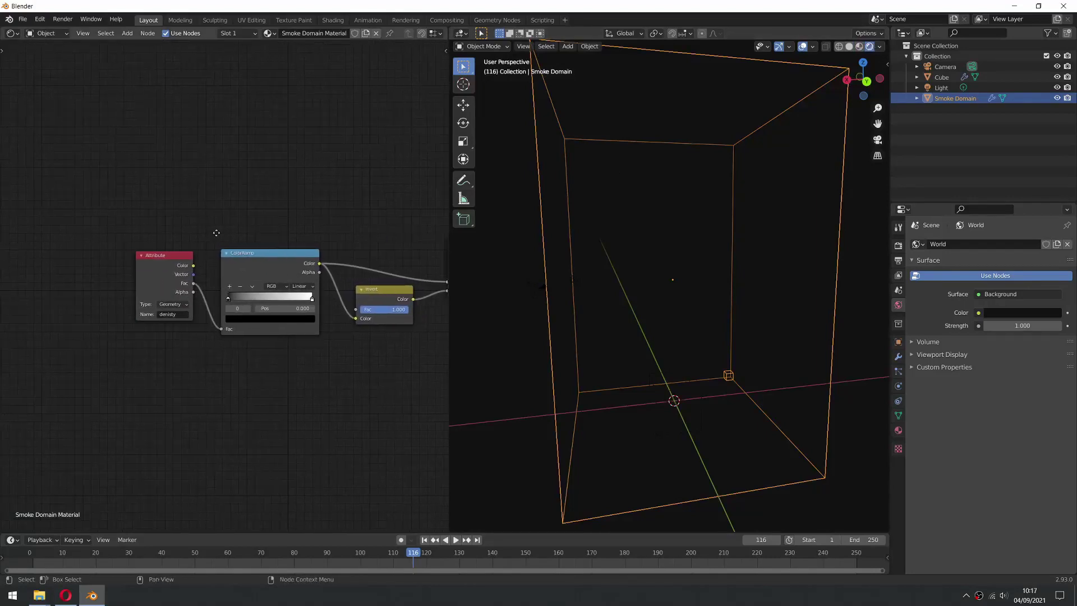
pyautogui.scroll(1, 135, 338)
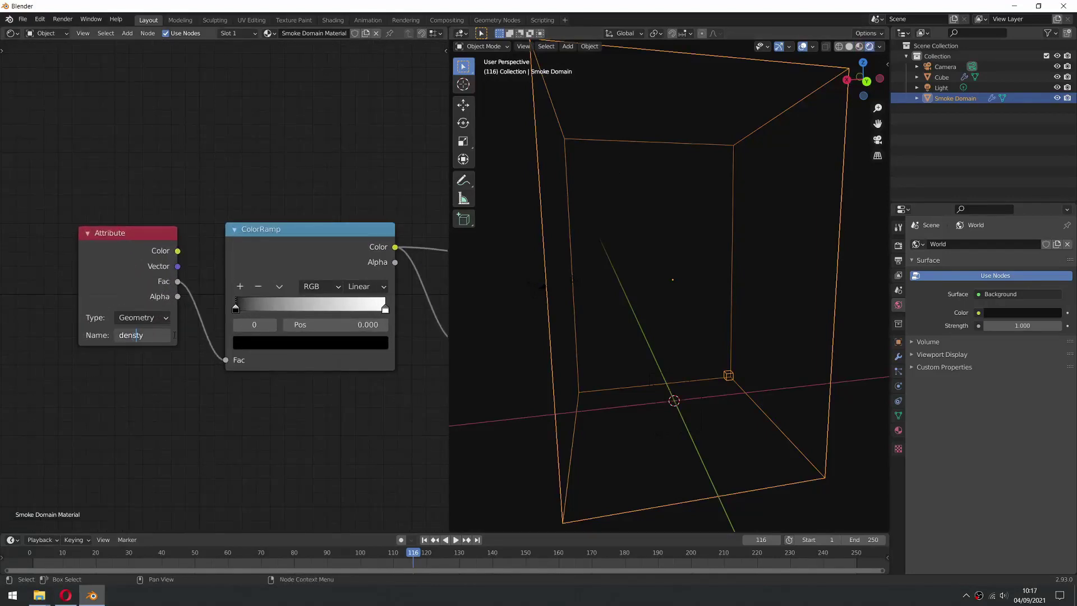
pyautogui.moveTo(364, 331); pyautogui.dragTo(32, 344, button='middle')
pyautogui.scroll(-4, 277, 361)
pyautogui.moveTo(277, 361); pyautogui.dragTo(5, 383, button='middle')
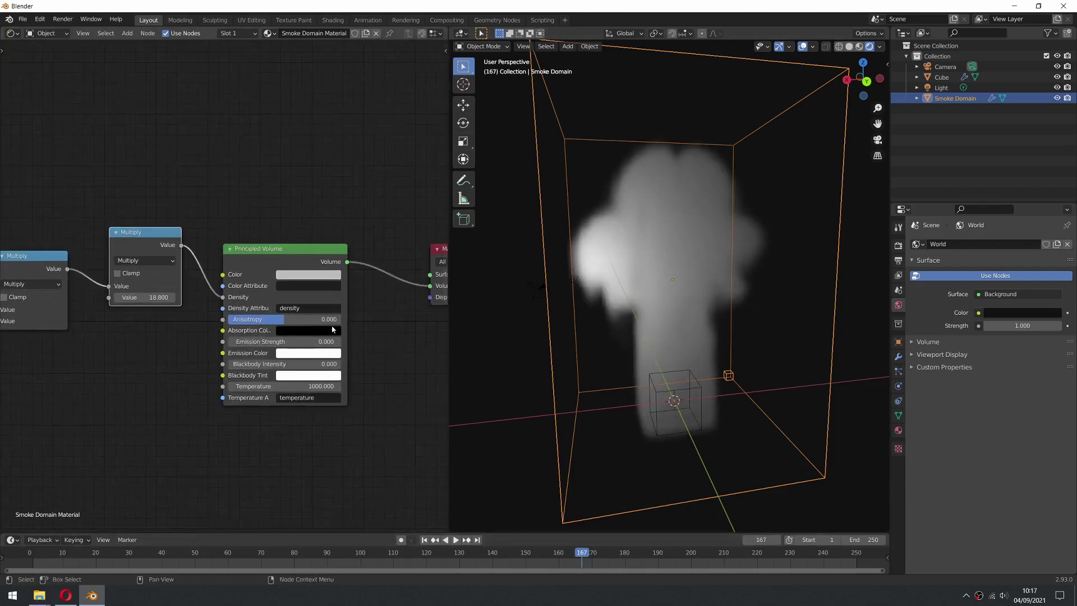
# Set the ColorRamp's black stop to position 0.047 and slide the white stop close beside it
pyautogui.moveTo(188, 319); pyautogui.dragTo(205, 371, button='middle')
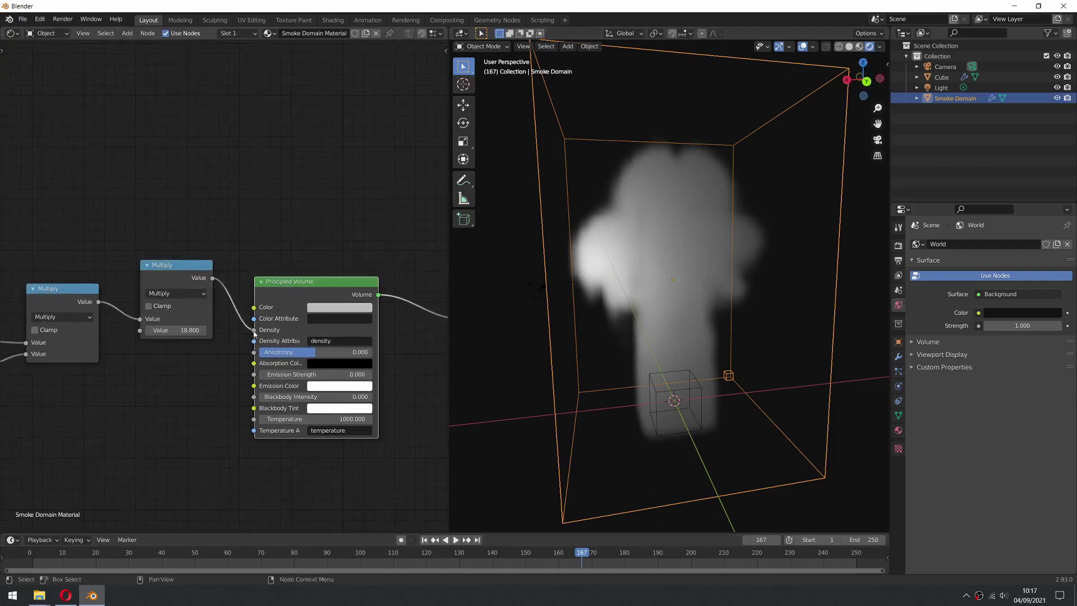
pyautogui.moveTo(254, 332)
pyautogui.mouseDown()
pyautogui.moveTo(215, 332)
pyautogui.moveTo(255, 330)
pyautogui.mouseUp()
pyautogui.moveTo(138, 300); pyautogui.dragTo(271, 312, button='middle')
pyautogui.moveTo(264, 375); pyautogui.dragTo(4, 391, button='middle')
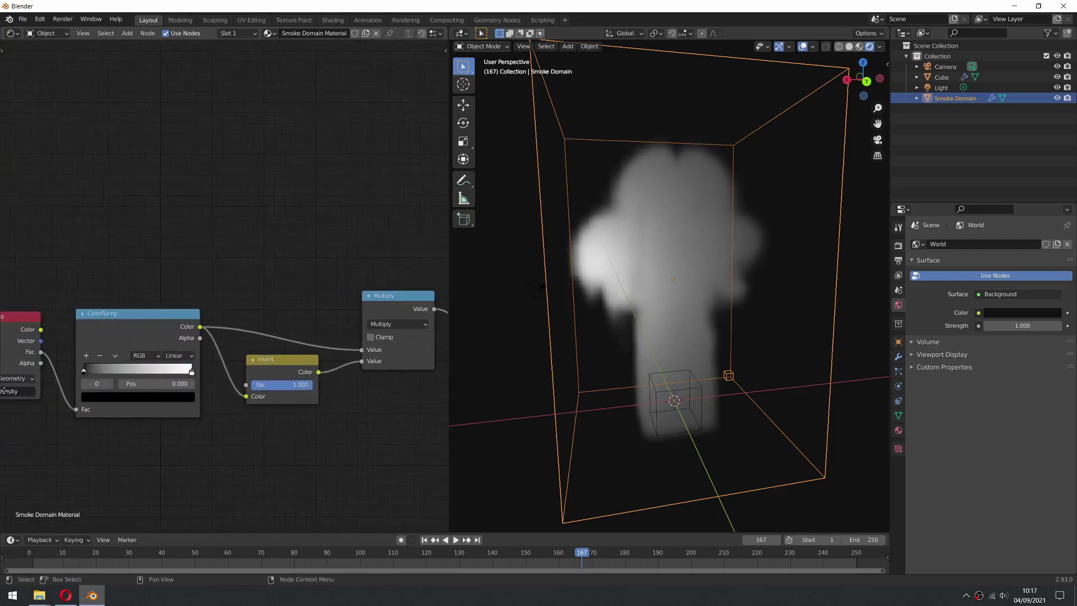
pyautogui.moveTo(206, 439); pyautogui.dragTo(354, 390, button='middle')
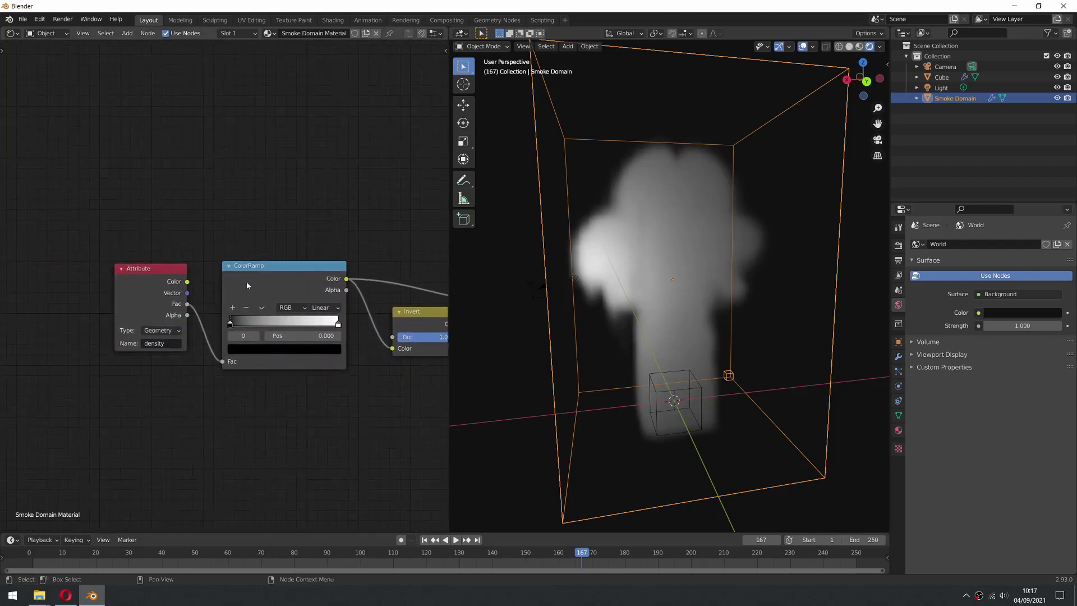
pyautogui.scroll(3, 247, 284)
pyautogui.moveTo(287, 281); pyautogui.dragTo(277, 271)
pyautogui.scroll(1, 334, 186)
pyautogui.moveTo(383, 335); pyautogui.dragTo(242, 331)
pyautogui.scroll(4, 705, 178)
pyautogui.scroll(-1, 643, 342)
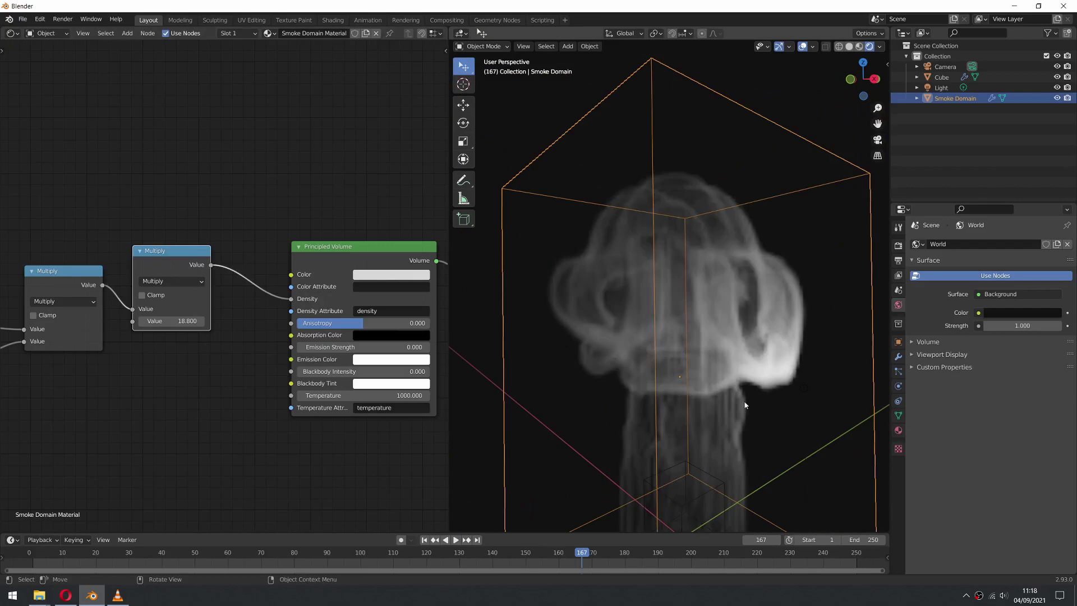
# Set the Eevee volumetrics tile size to 4 px
pyautogui.scroll(3, 743, 412)
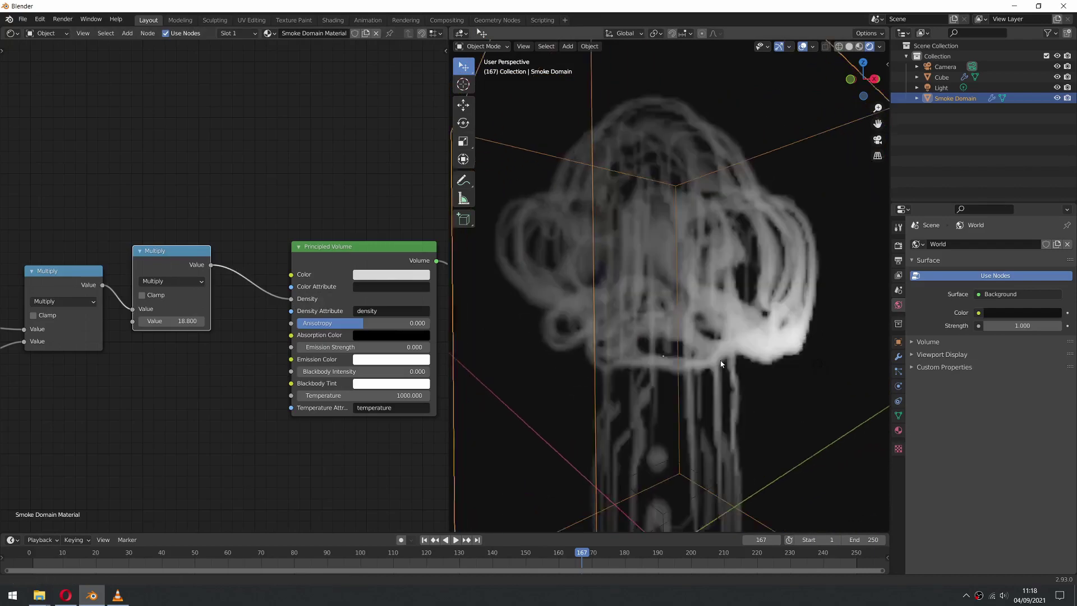
pyautogui.keyDown('shift'); pyautogui.moveTo(721, 364); pyautogui.dragTo(711, 355, button='middle'); pyautogui.keyUp('shift')
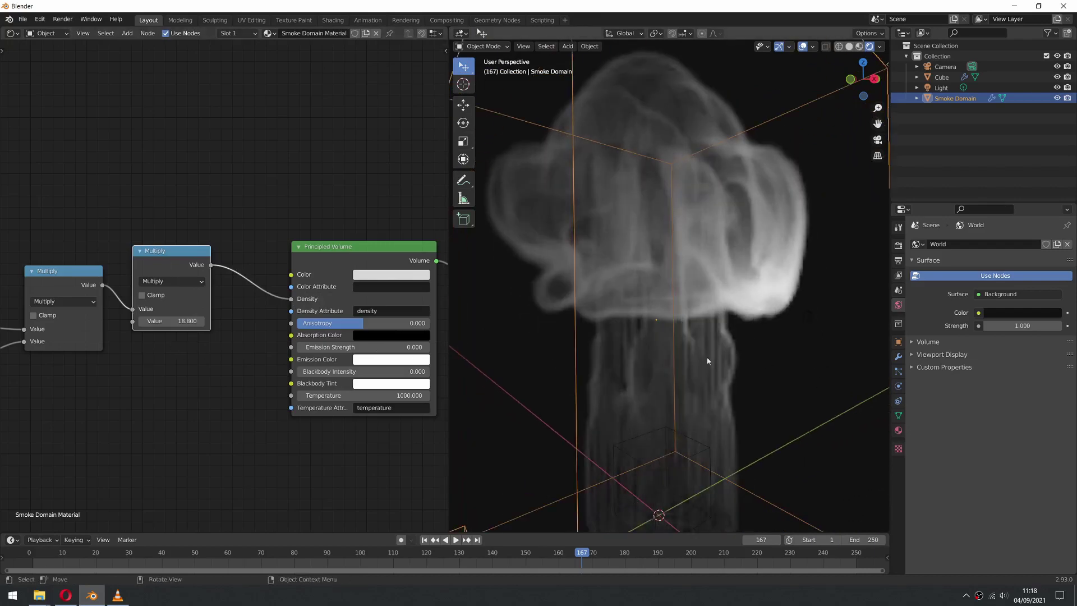
pyautogui.click(898, 247)
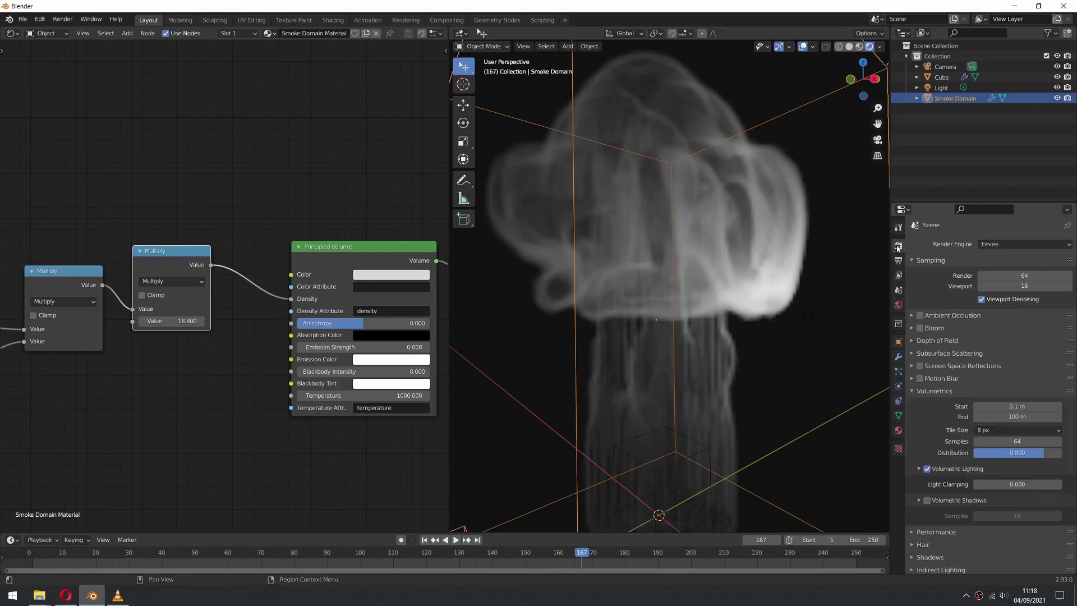
pyautogui.click(934, 391)
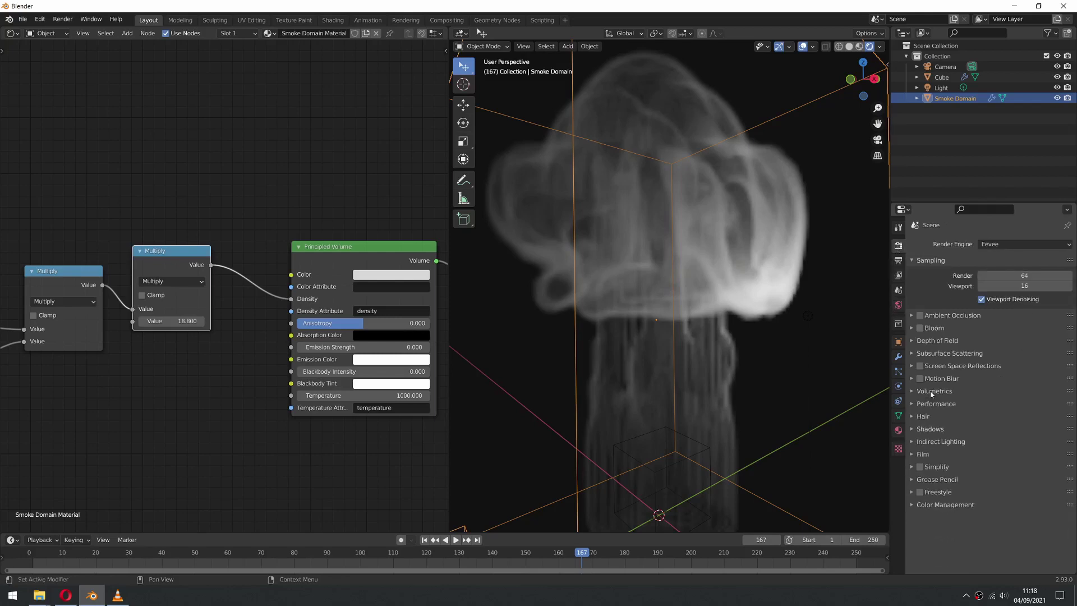
pyautogui.click(934, 391)
pyautogui.click(1017, 430)
pyautogui.click(994, 454)
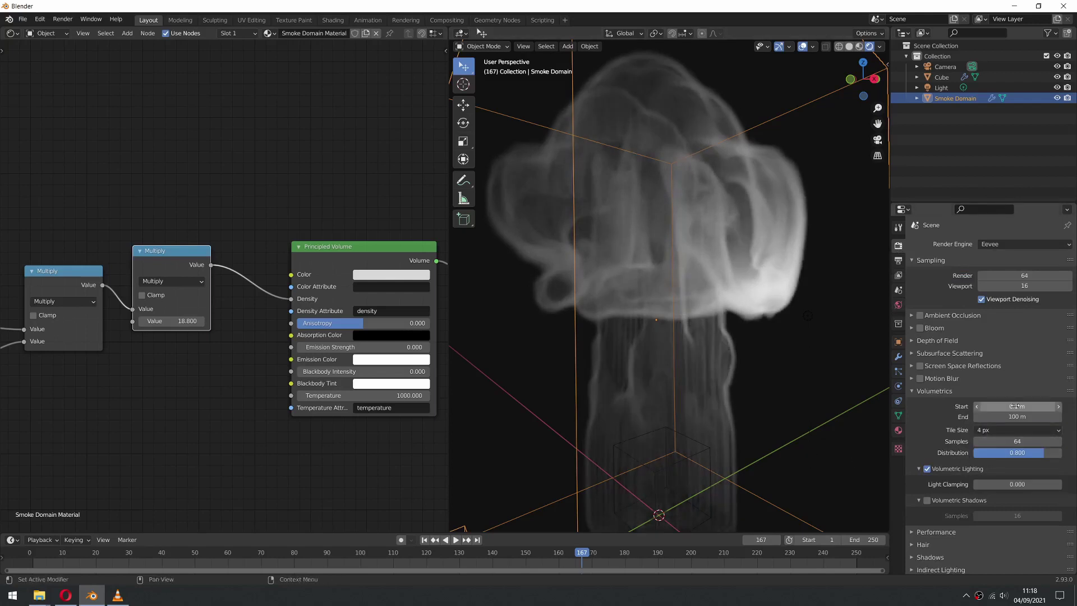
# Set the volumetrics range to start at 1 m and end at 20 m
pyautogui.press('Return')
pyautogui.press('BackSpace')
pyautogui.press('BackSpace')
pyautogui.press('BackSpace')
pyautogui.press('BackSpace')
pyautogui.press('BackSpace')
pyautogui.write('20')
pyautogui.press('Return')
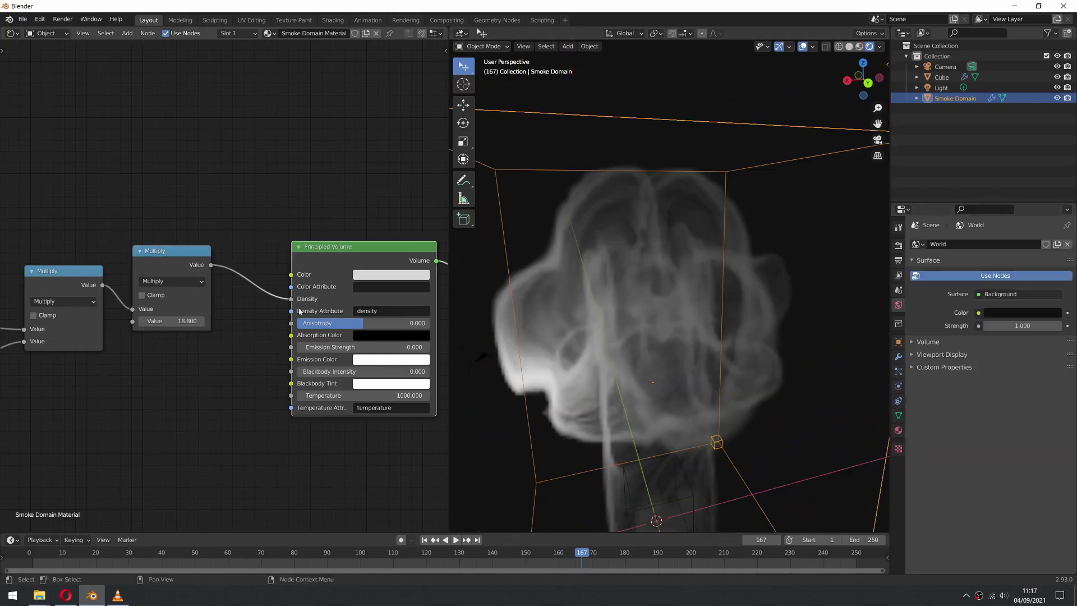
# Detach the Multiply node from the Principled Volume's Density, inspect the smoke, and reconnect it for comparison
pyautogui.moveTo(291, 298); pyautogui.dragTo(264, 306)
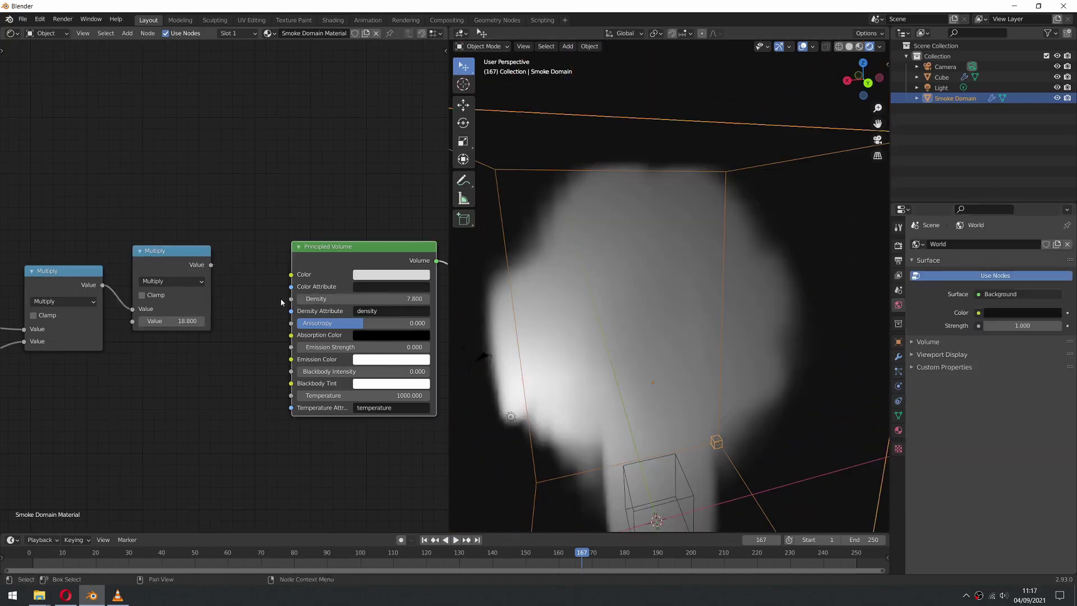
pyautogui.moveTo(617, 314); pyautogui.dragTo(785, 292, button='middle')
pyautogui.moveTo(210, 264); pyautogui.dragTo(291, 298)
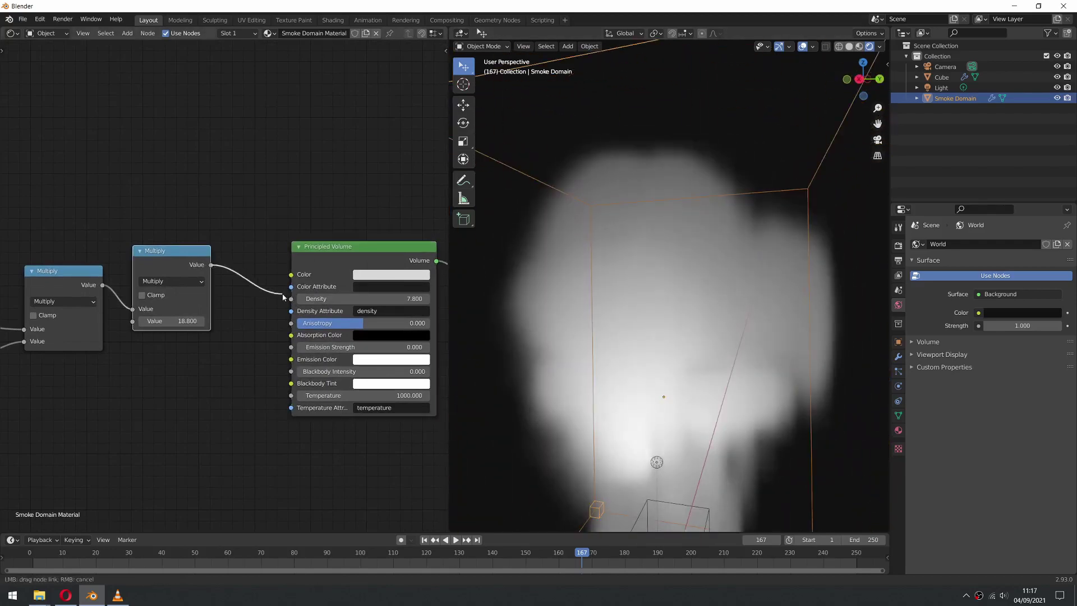
pyautogui.moveTo(589, 306); pyautogui.dragTo(877, 291, button='middle')
# Set the unlinked Principled Volume Density to 3.000 and reconnect the Multiply node's Value to it
pyautogui.hotkey('ctrl', 'z')
pyautogui.moveTo(411, 298)
pyautogui.mouseDown()
pyautogui.moveTo(381, 298)
pyautogui.moveTo(392, 298)
pyautogui.mouseUp()
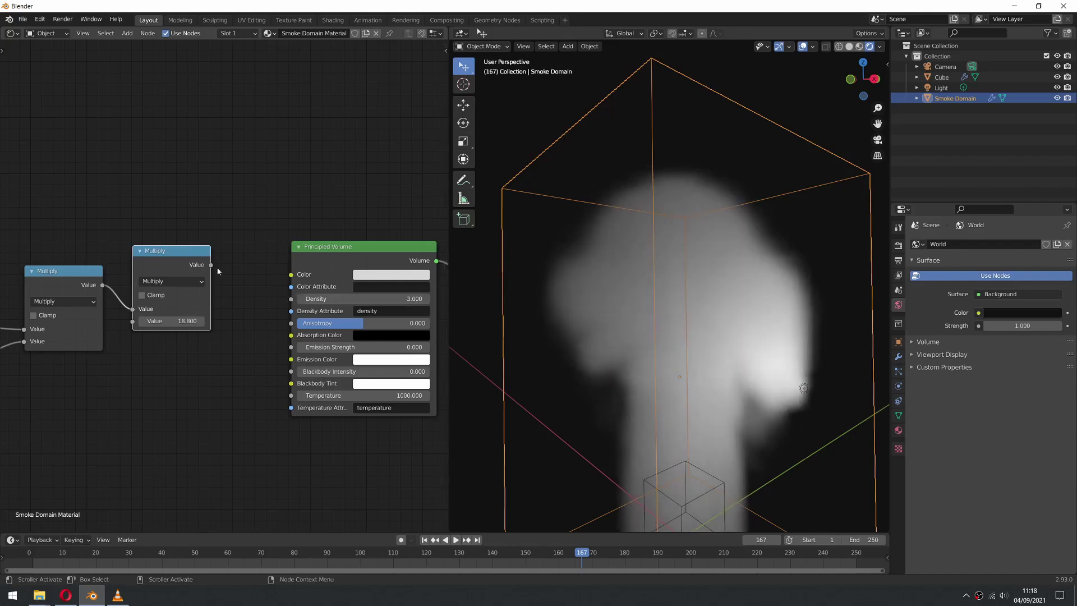
pyautogui.moveTo(282, 297); pyautogui.dragTo(291, 298)
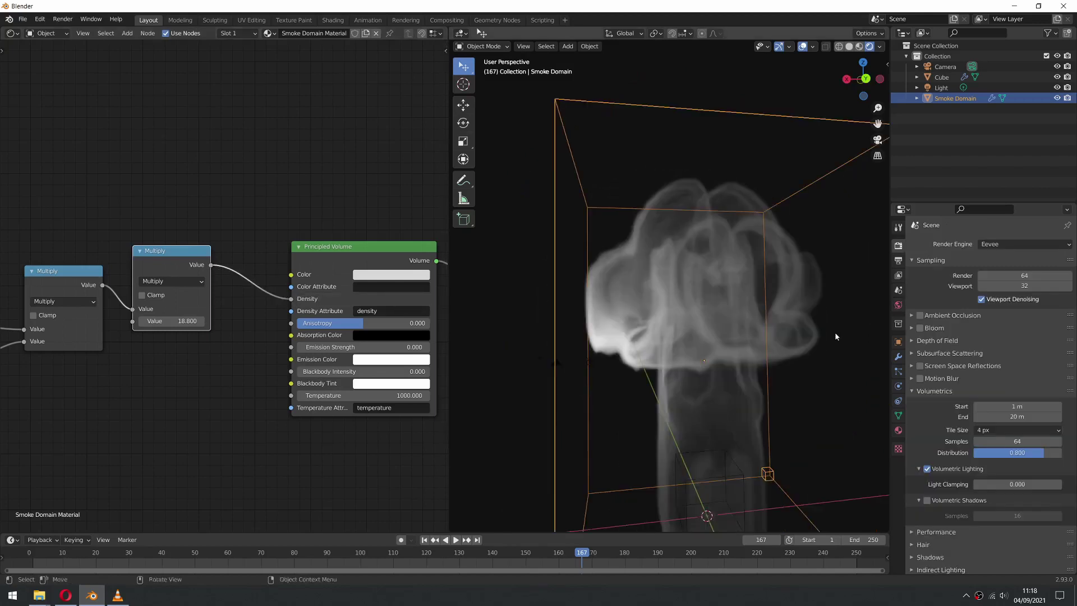
pyautogui.moveTo(835, 334); pyautogui.dragTo(799, 342, button='middle')
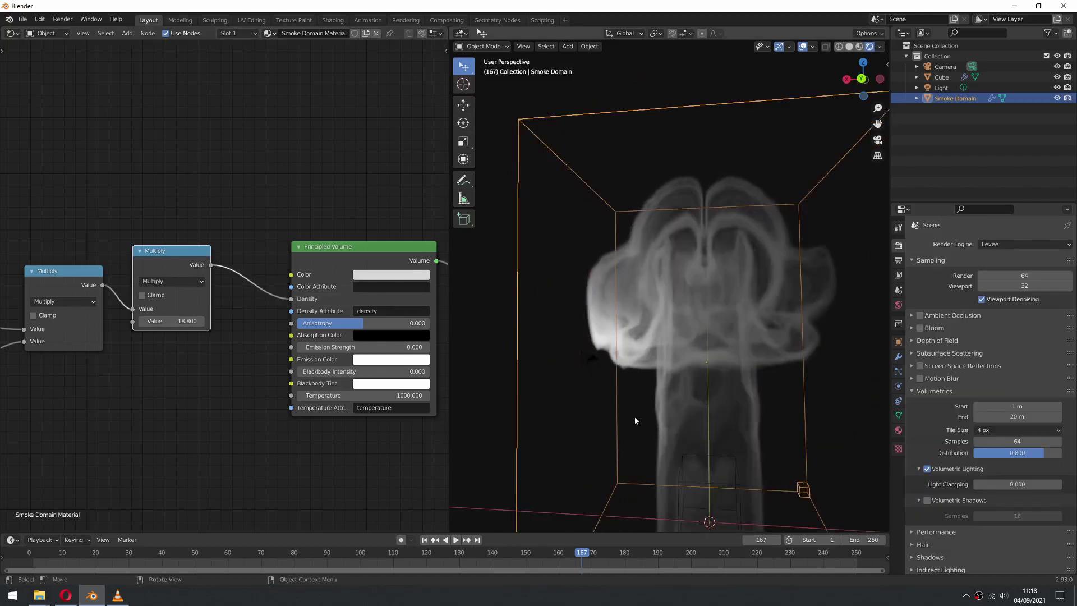
# Go to frame 196 and examine the smoke from several angles
pyautogui.moveTo(600, 552); pyautogui.dragTo(677, 552)
pyautogui.moveTo(738, 328); pyautogui.dragTo(626, 371, button='middle')
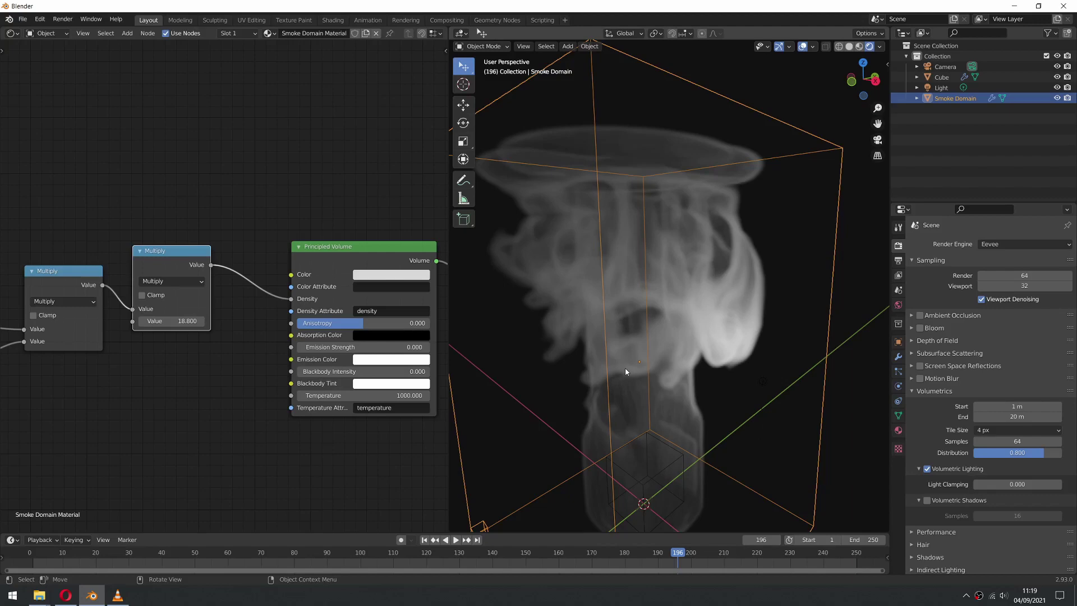
pyautogui.moveTo(759, 379); pyautogui.dragTo(644, 384, button='middle')
# Set the smoke domain's Resolution Divisions to 80
pyautogui.scroll(-2, 708, 381)
pyautogui.scroll(-2, 710, 320)
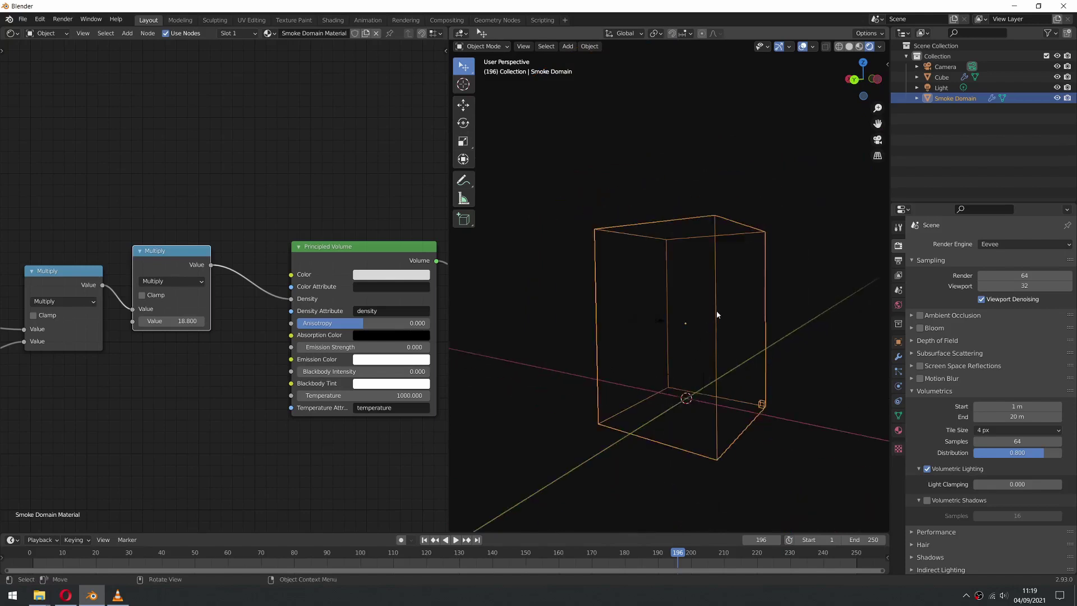
pyautogui.click(897, 386)
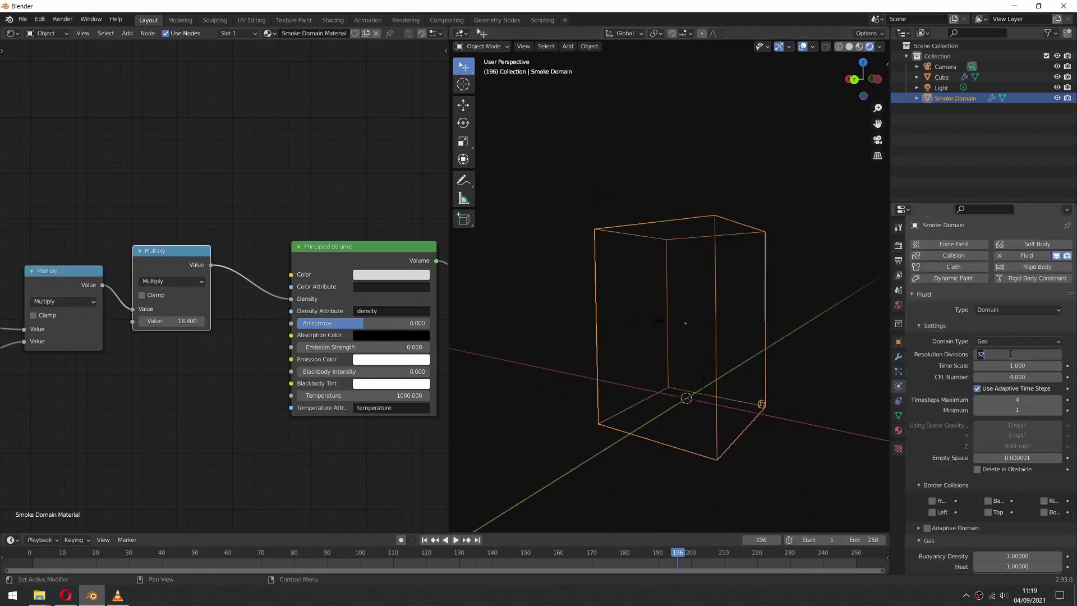
pyautogui.press('Return')
# Select the smoke-emitting cube, return to frame 1, and enable automatic keyframing
pyautogui.click(698, 413)
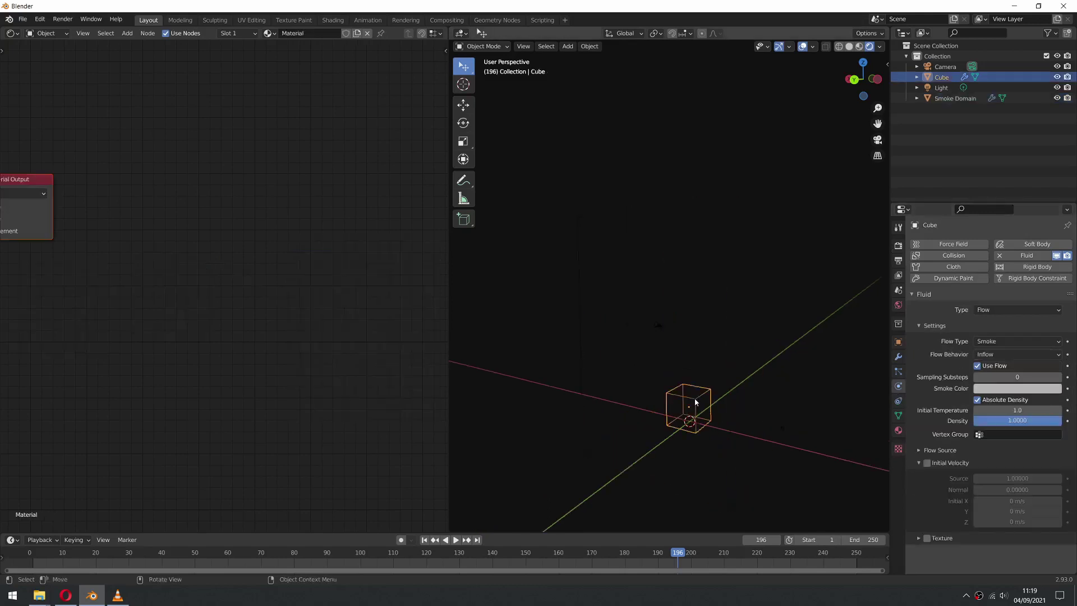
pyautogui.moveTo(692, 410); pyautogui.dragTo(611, 387, button='middle')
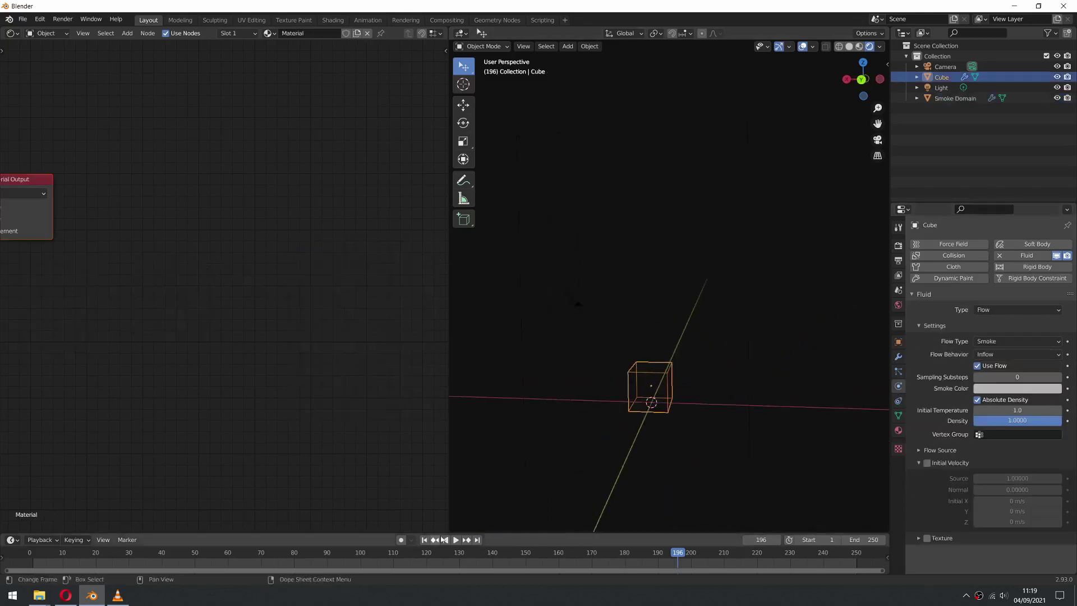
pyautogui.click(423, 539)
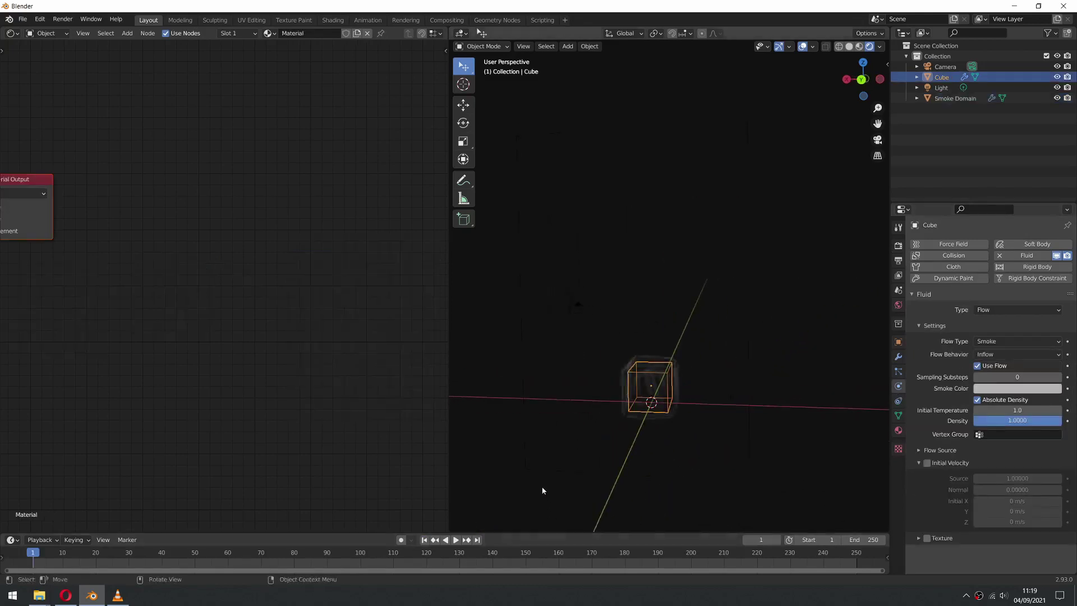
pyautogui.click(400, 539)
pyautogui.moveTo(582, 443); pyautogui.dragTo(637, 438, button='middle')
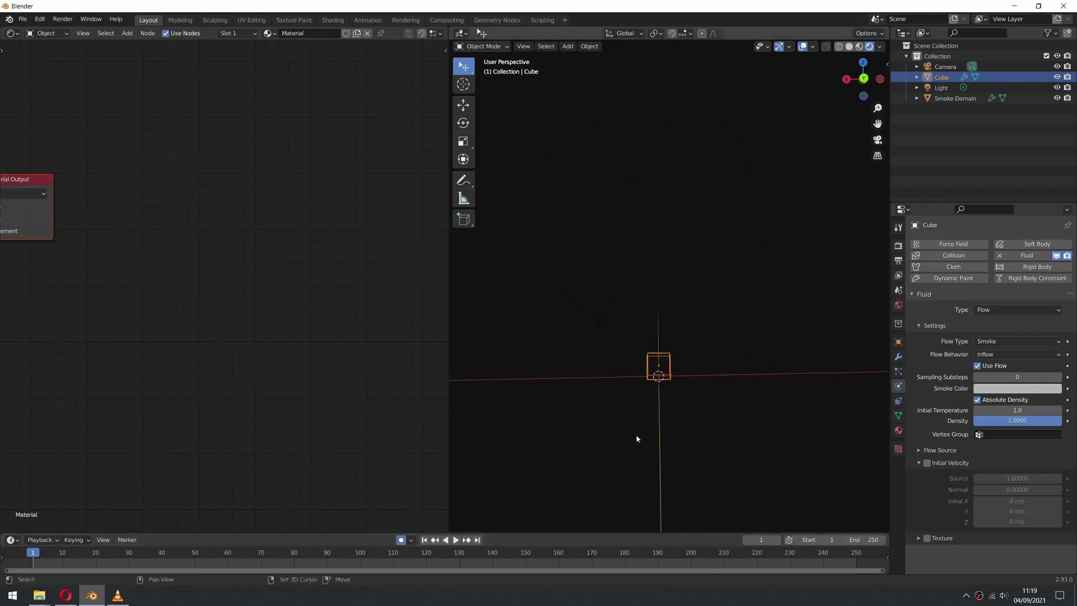
# Record a freehand motion of the cube during playback up to about frame 192, and return to frame 1
pyautogui.click(454, 540)
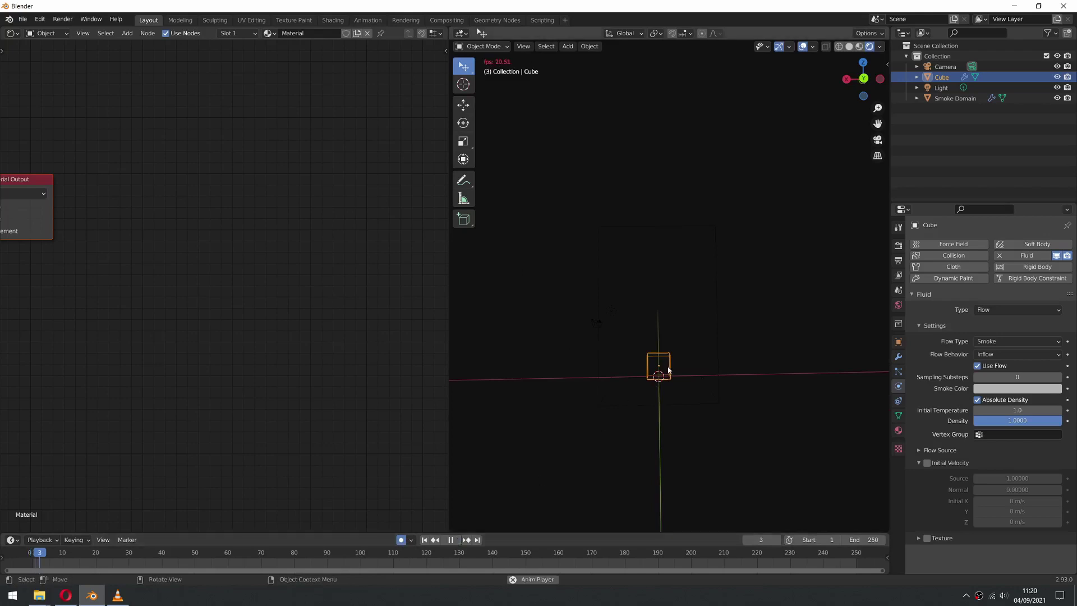
pyautogui.press('g')
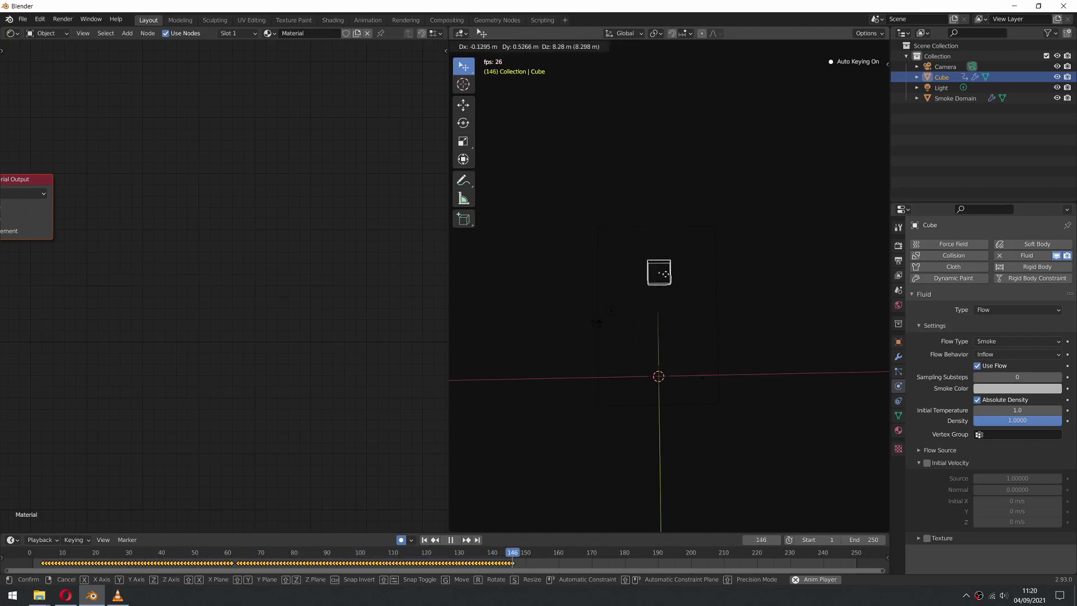
pyautogui.click(667, 359)
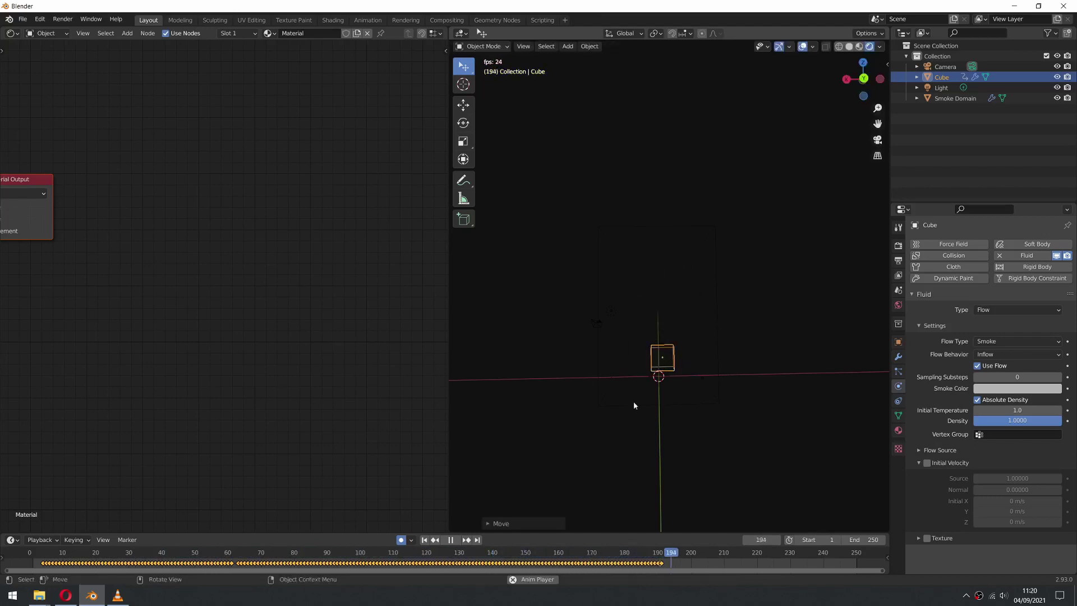
pyautogui.click(425, 539)
pyautogui.click(450, 540)
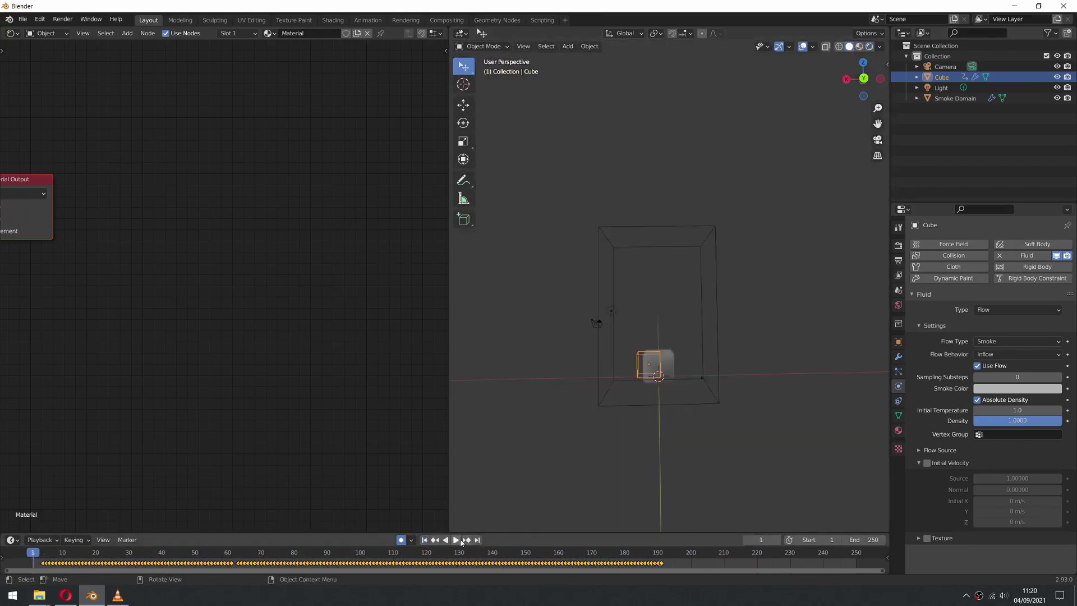
# Enable Initial Velocity for the cube's smoke flow and play the simulation
pyautogui.click(927, 463)
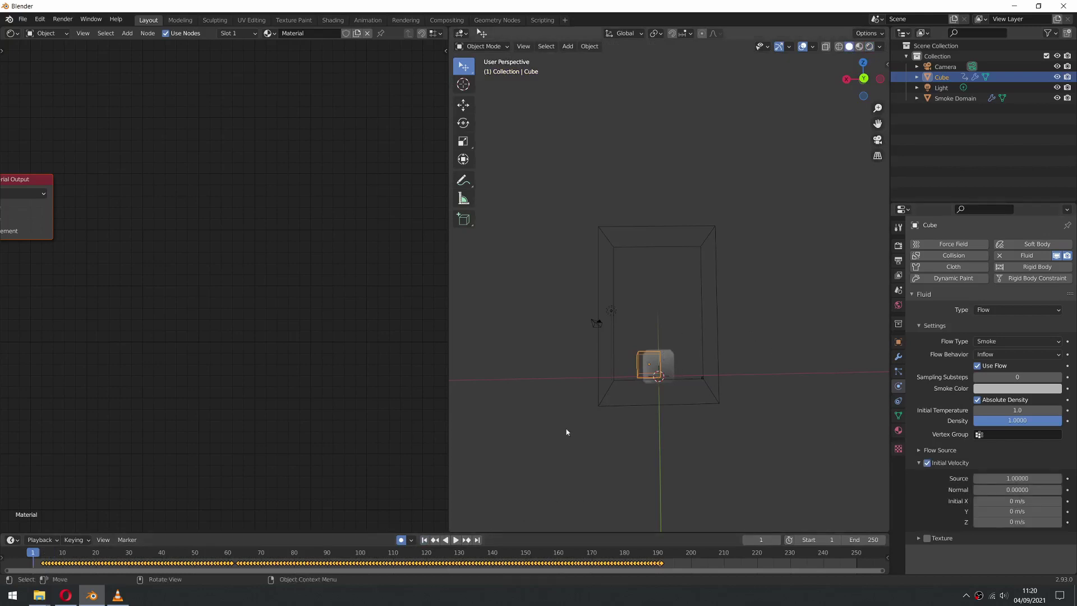
pyautogui.press('space')
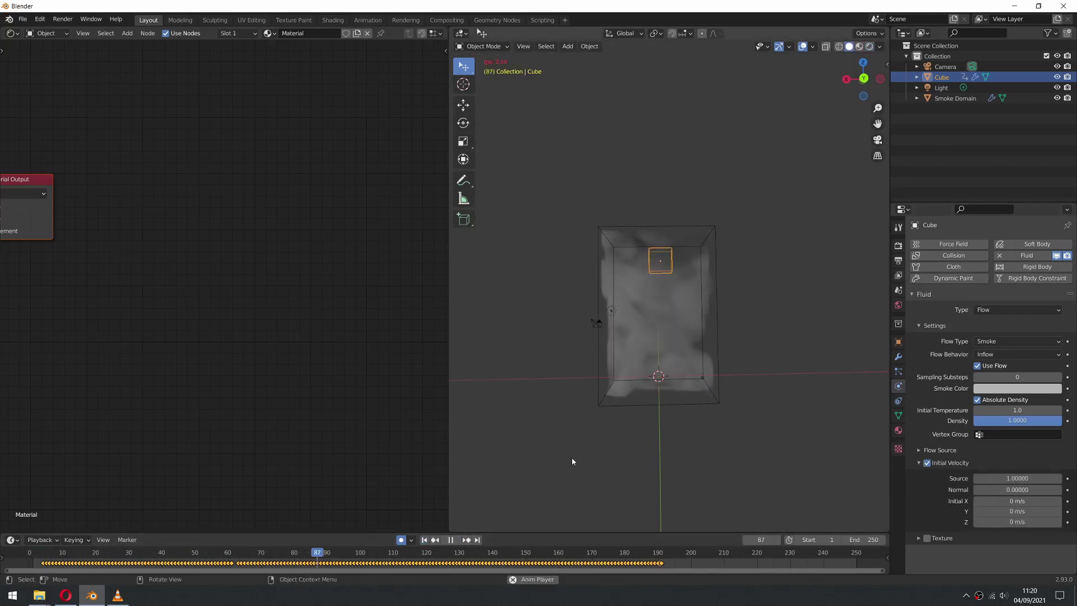
pyautogui.click(457, 540)
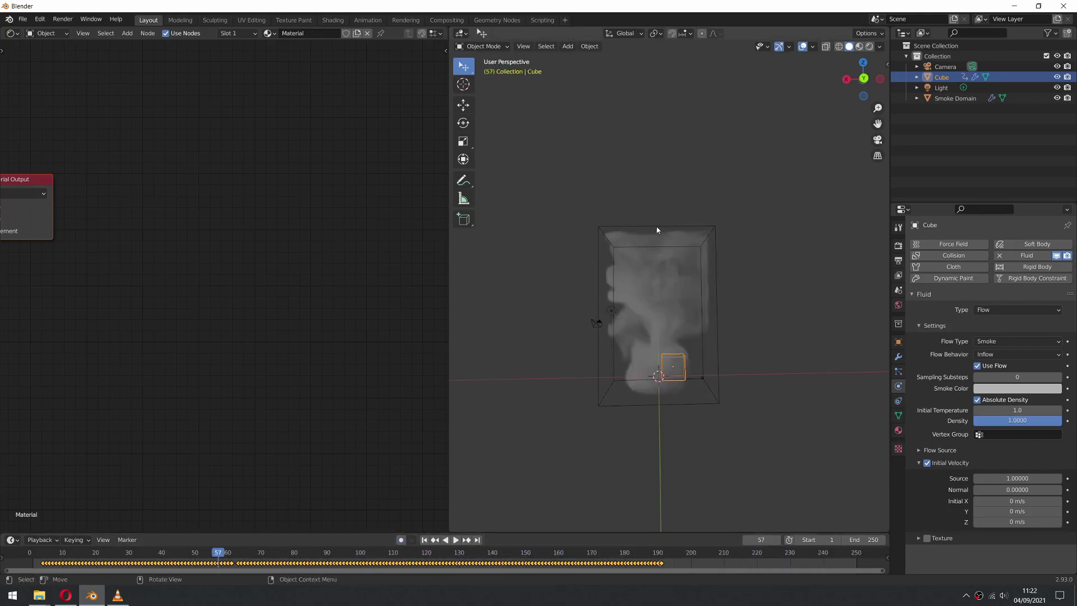
# Select the smoke domain and examine its smoke up close in rendered shading
pyautogui.click(657, 230)
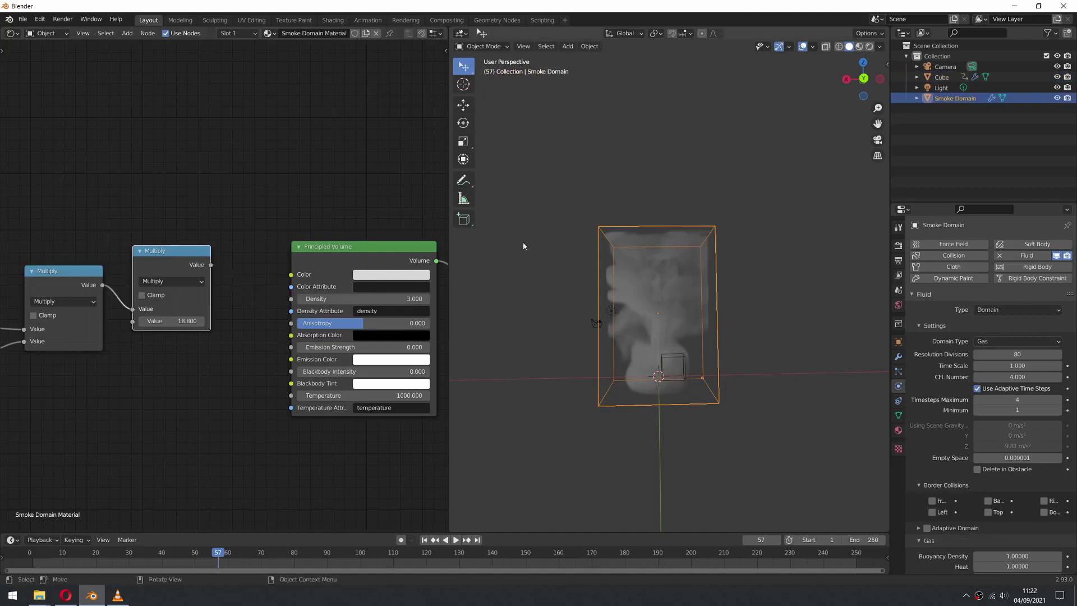
pyautogui.click(868, 47)
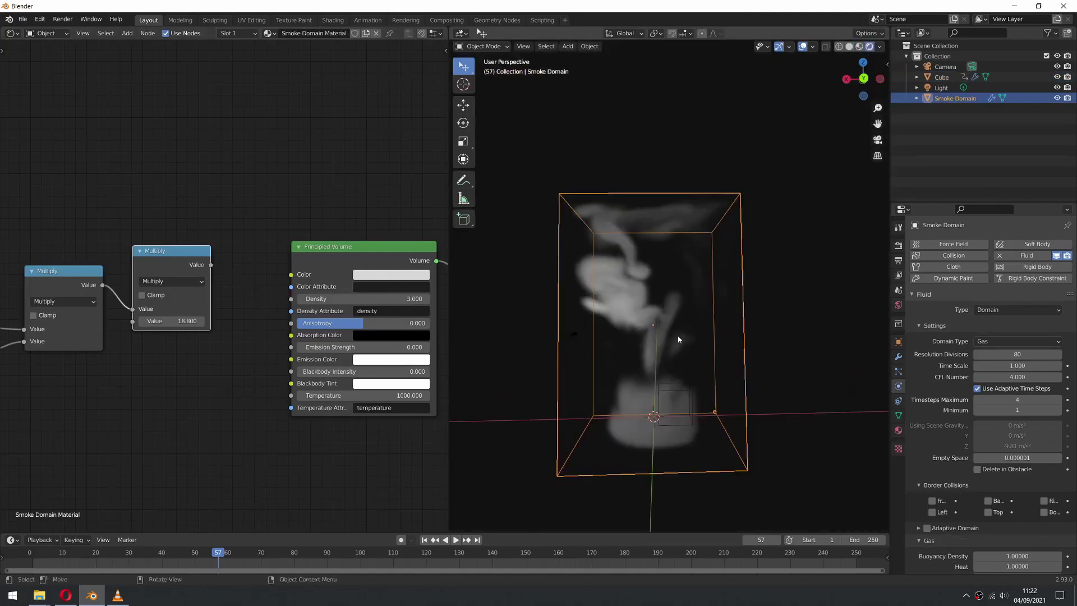
pyautogui.scroll(5, 677, 335)
pyautogui.moveTo(691, 355); pyautogui.dragTo(718, 302, button='middle')
pyautogui.scroll(3, 705, 300)
# Go to frame 68 and link the second Multiply node's Value to the Principled Volume's Density again
pyautogui.moveTo(222, 552); pyautogui.dragTo(254, 552)
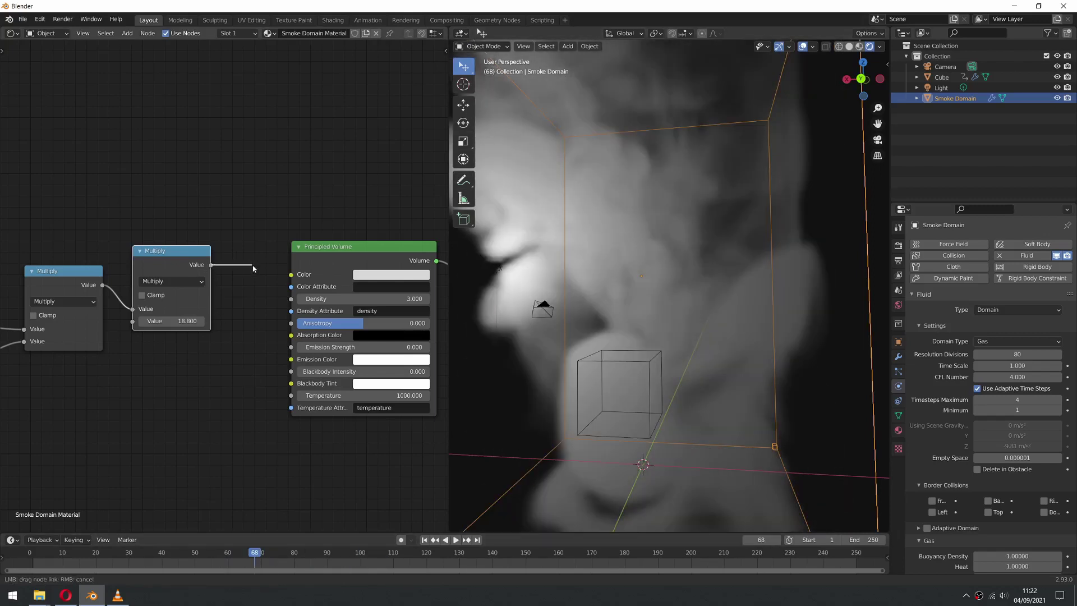
pyautogui.moveTo(290, 305); pyautogui.dragTo(291, 304)
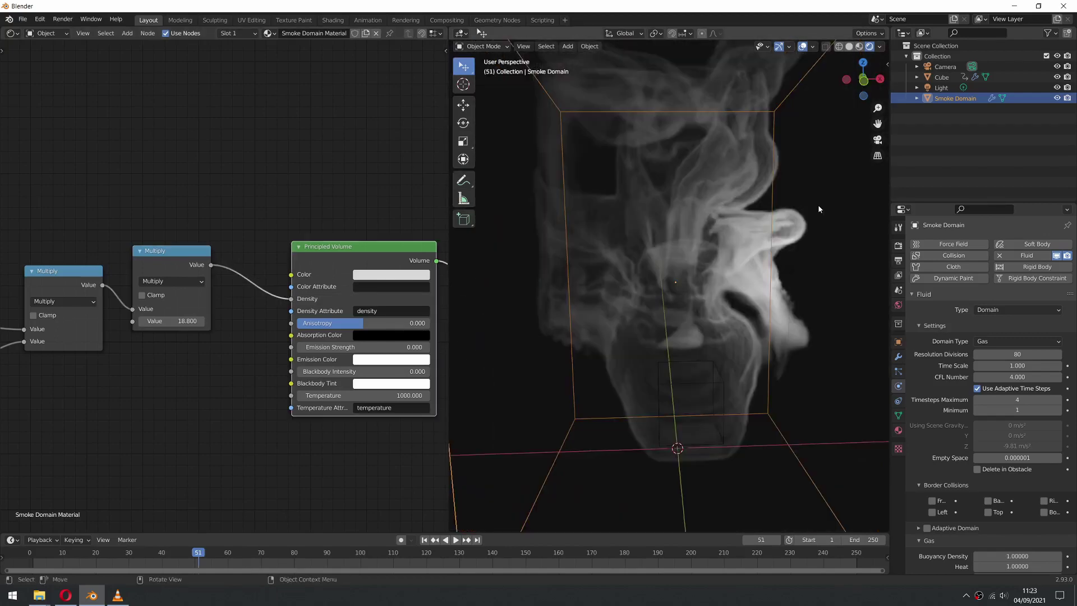
# Play the smoke simulation and stop it at frame 72
pyautogui.moveTo(721, 176); pyautogui.dragTo(718, 268, button='middle')
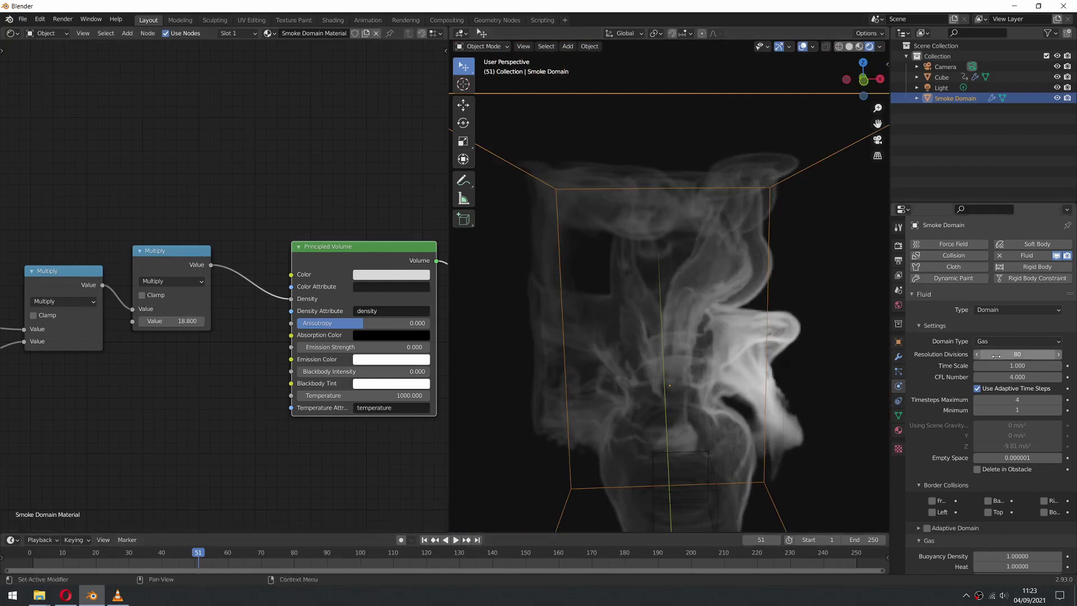
pyautogui.press('space')
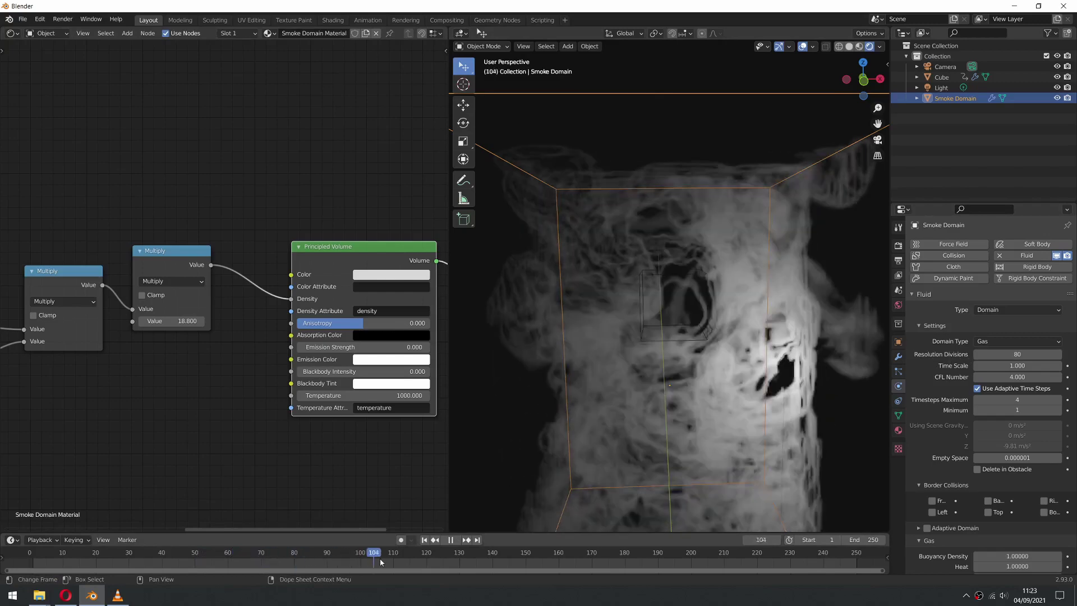
pyautogui.moveTo(339, 561); pyautogui.dragTo(221, 561)
pyautogui.press('space')
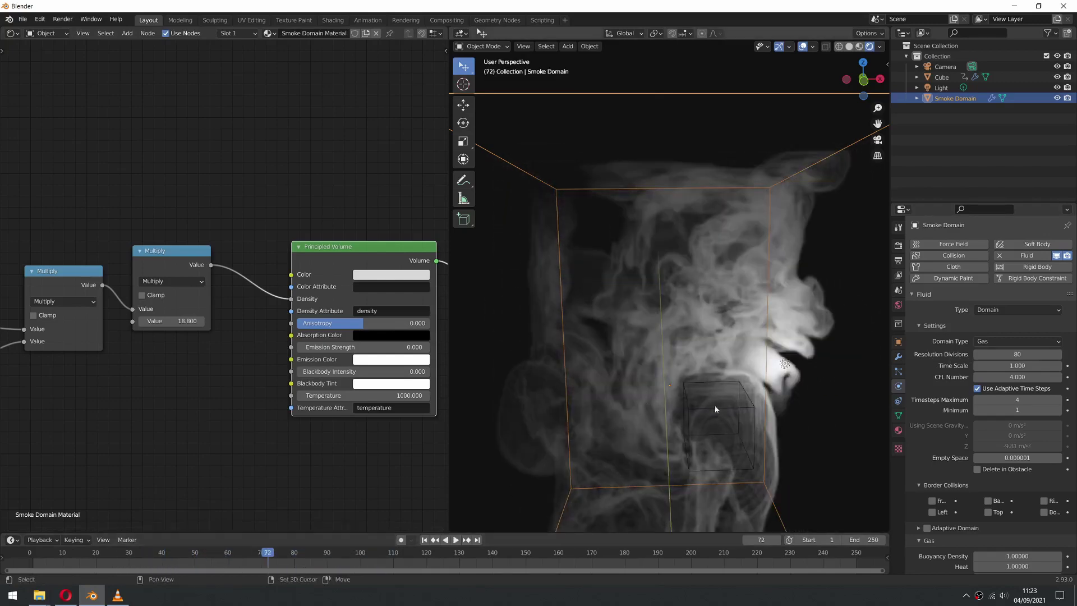
# Unlink the second Multiply node from the Principled Volume's Density, compare the smoke's base up close, and link it again
pyautogui.keyDown('shift'); pyautogui.moveTo(715, 405); pyautogui.dragTo(694, 237, button='middle'); pyautogui.keyUp('shift')
pyautogui.scroll(2, 694, 237)
pyautogui.scroll(2, 692, 339)
pyautogui.keyDown('shift'); pyautogui.moveTo(721, 391); pyautogui.dragTo(550, 315, button='middle'); pyautogui.keyUp('shift')
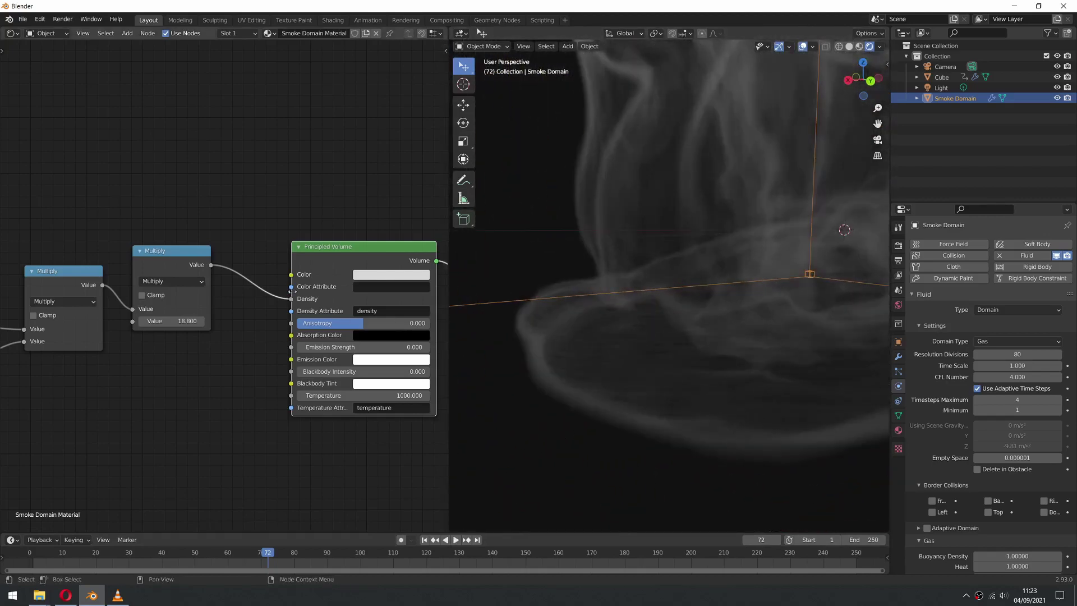
pyautogui.moveTo(254, 301); pyautogui.dragTo(531, 339)
pyautogui.moveTo(558, 318)
pyautogui.mouseDown(button='middle')
pyautogui.moveTo(541, 305)
pyautogui.moveTo(548, 310)
pyautogui.mouseUp(button='middle')
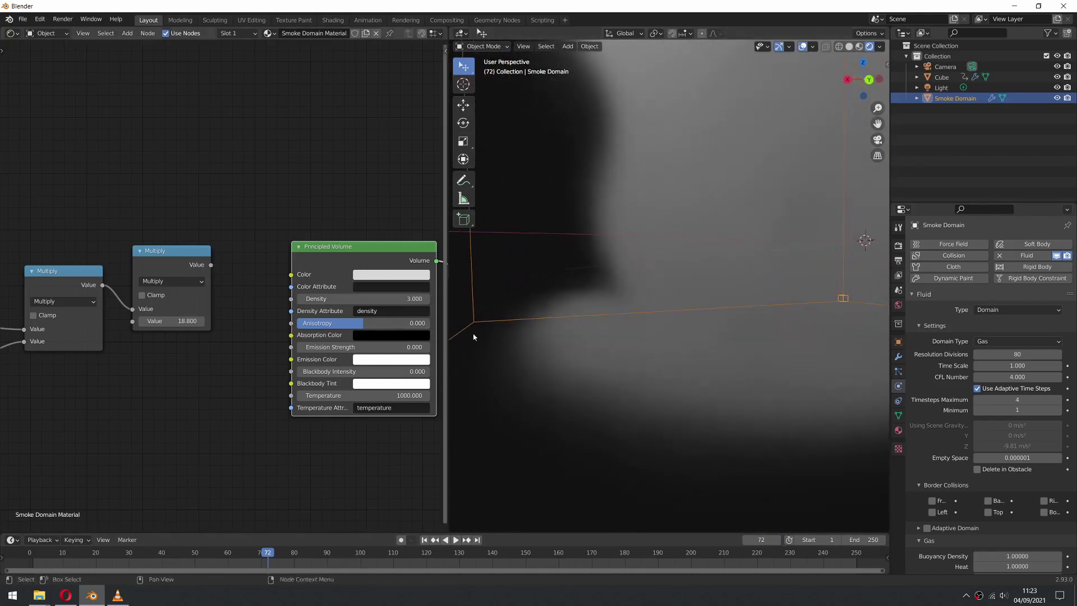
pyautogui.moveTo(278, 309); pyautogui.dragTo(292, 302)
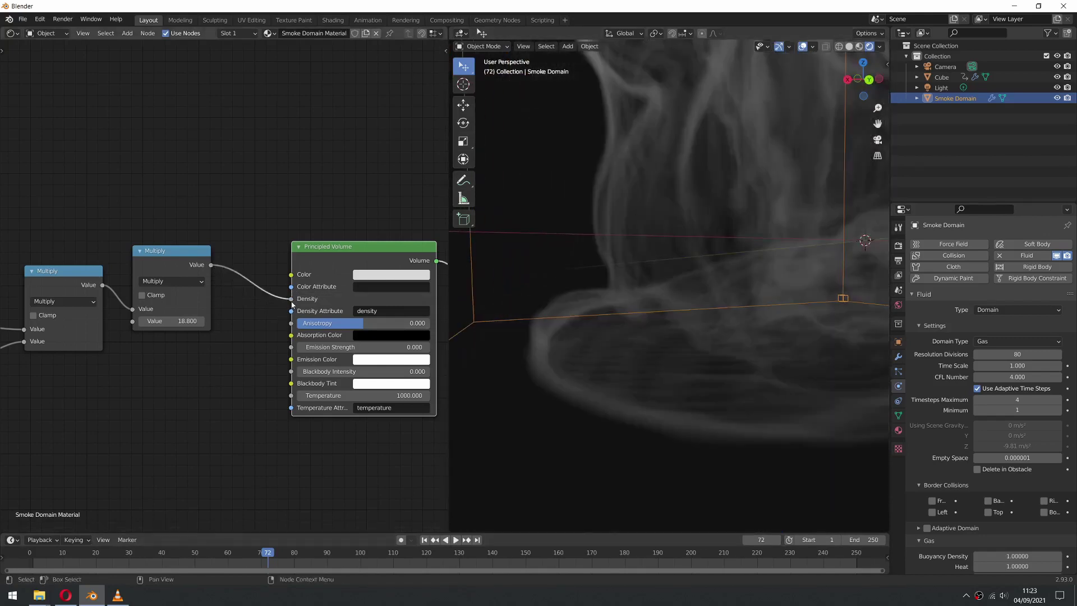
# Raise the second Multiply node's Value to 97.7
pyautogui.scroll(-1, 668, 354)
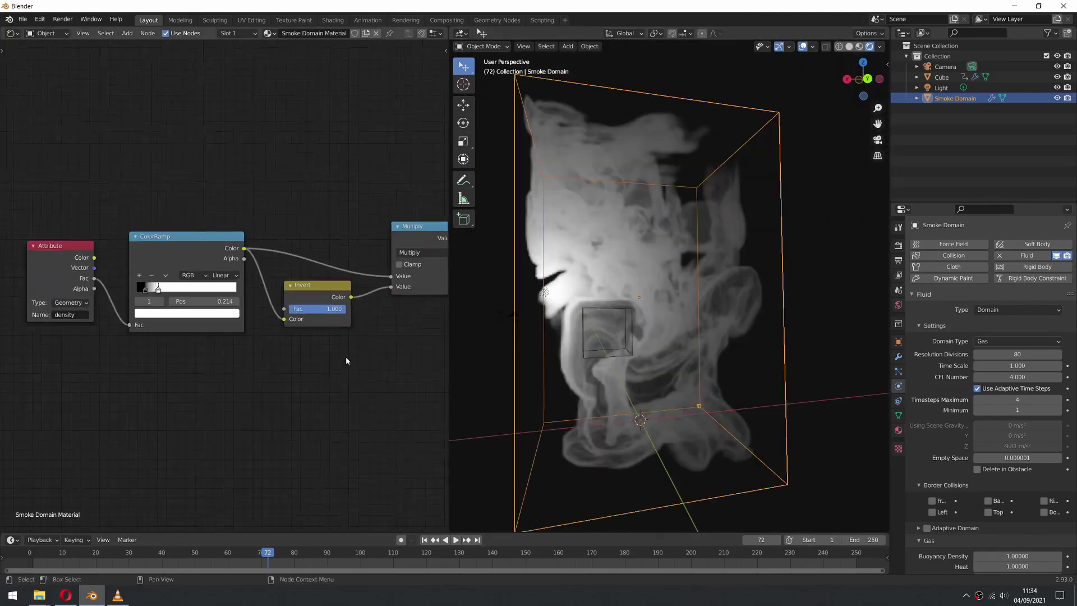
pyautogui.scroll(-2, 345, 356)
pyautogui.moveTo(181, 325); pyautogui.dragTo(386, 314, button='middle')
# Try the ColorRamp with its black stop at 0.272 and its white stop at about 0.6
pyautogui.scroll(1, 155, 339)
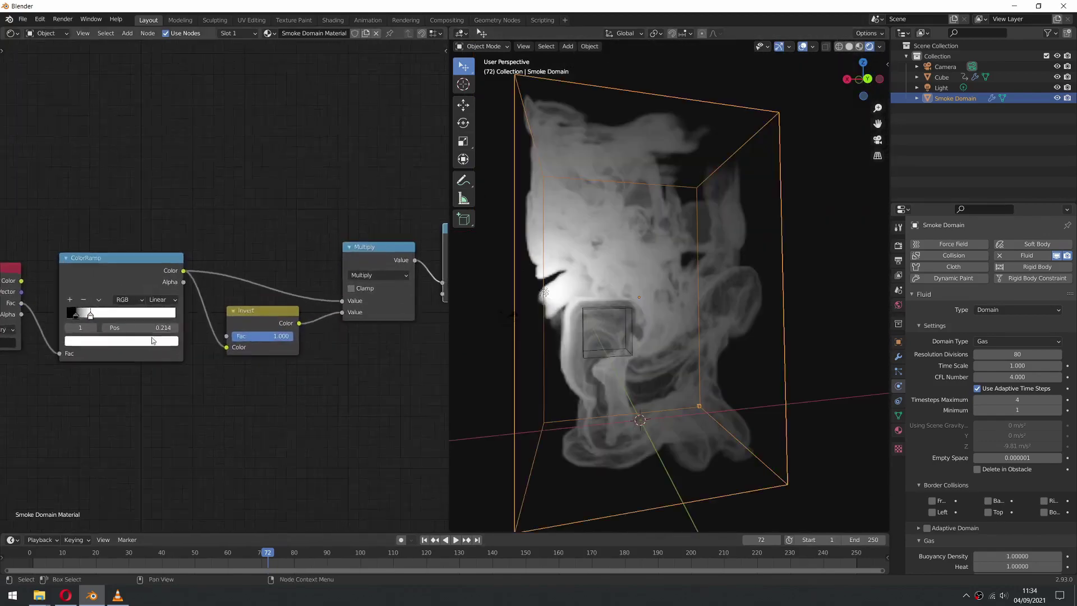
pyautogui.moveTo(135, 342); pyautogui.dragTo(319, 317, button='middle')
pyautogui.scroll(5, 315, 318)
pyautogui.moveTo(296, 295); pyautogui.dragTo(361, 295)
pyautogui.scroll(2, 668, 286)
pyautogui.moveTo(277, 296); pyautogui.dragTo(338, 298)
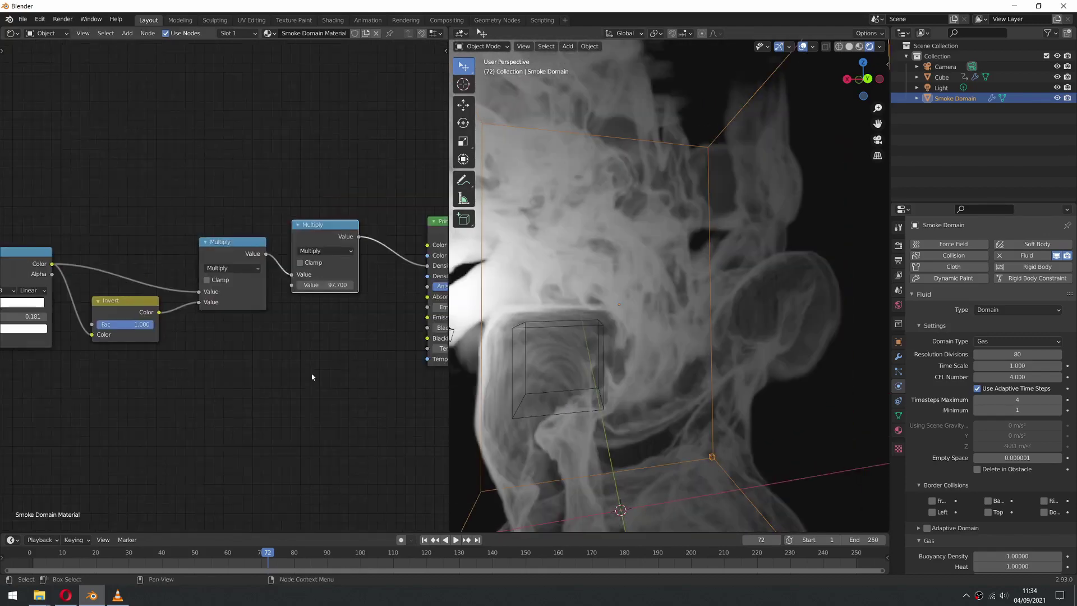
# Link the second Multiply node to the Principled Volume's Emission Strength instead of Density, and set its Value to 6.8
pyautogui.scroll(1, 207, 330)
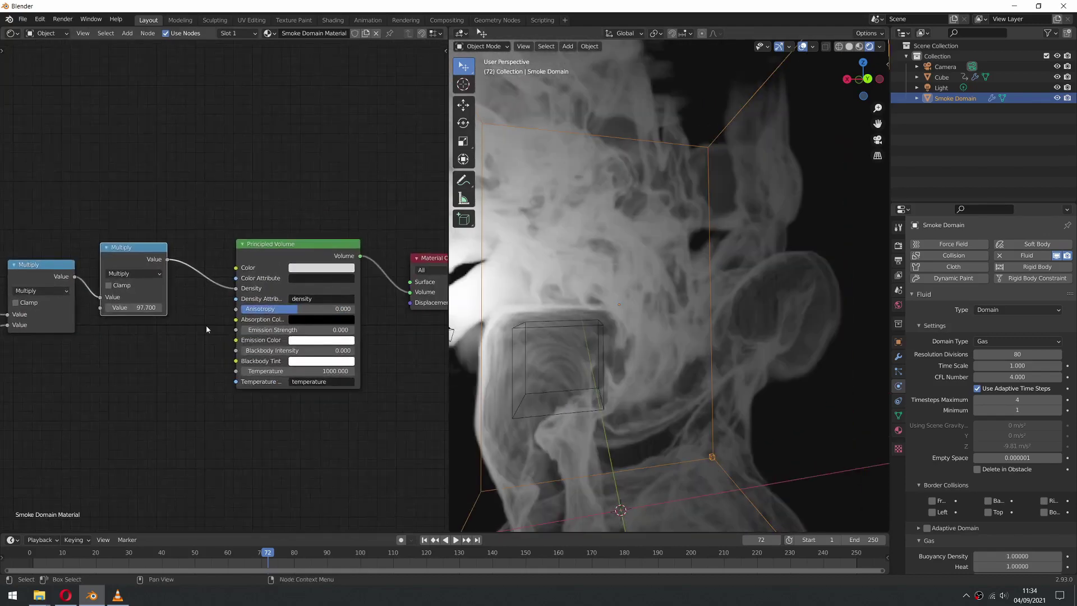
pyautogui.scroll(2, 206, 326)
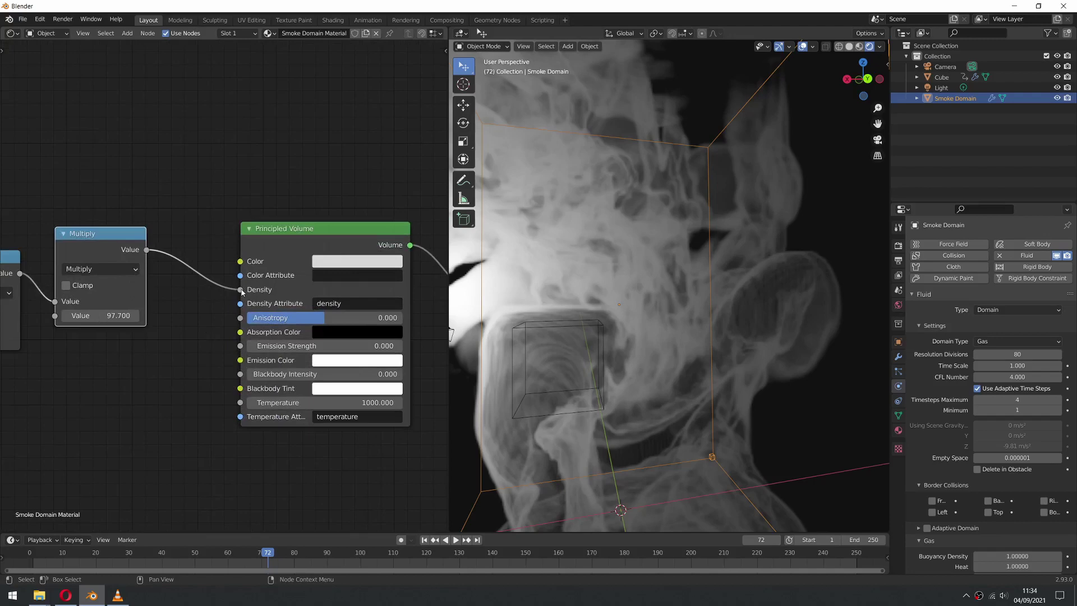
pyautogui.moveTo(217, 293); pyautogui.dragTo(185, 277)
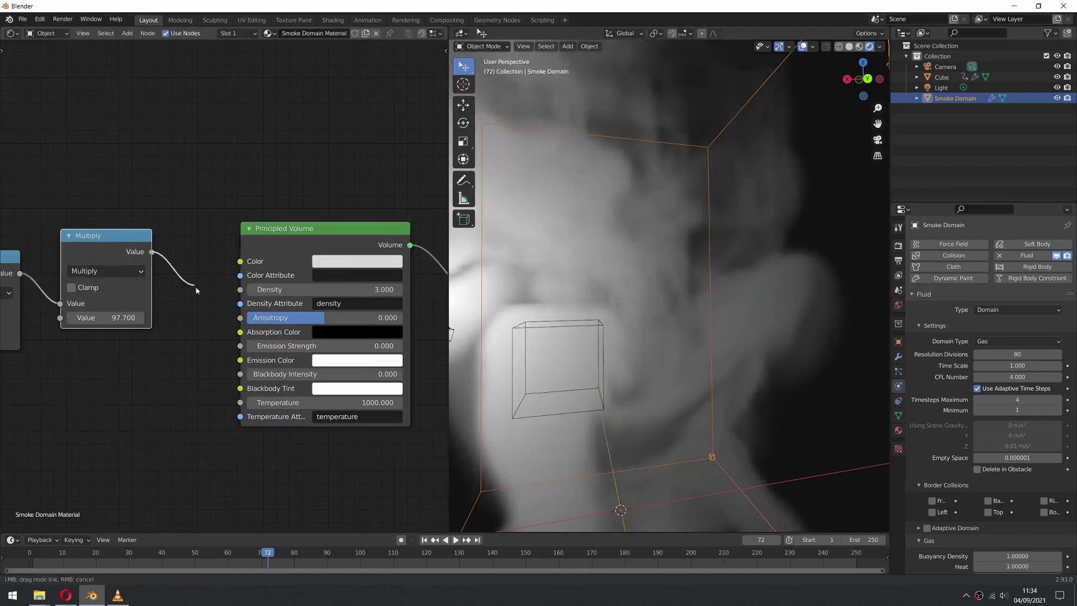
pyautogui.moveTo(242, 349); pyautogui.dragTo(241, 346)
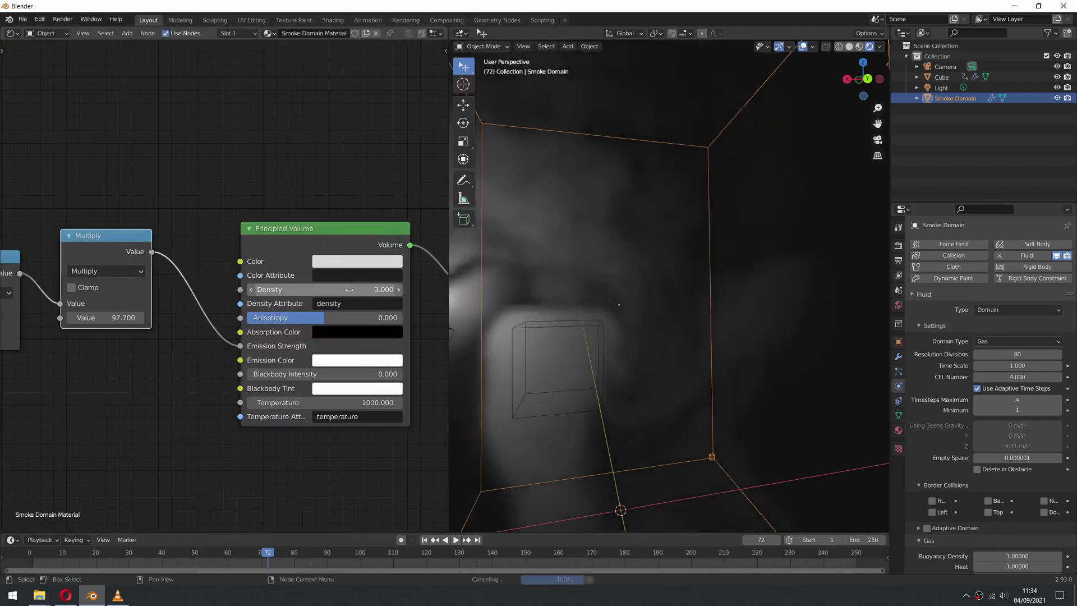
pyautogui.moveTo(121, 318)
pyautogui.mouseDown()
pyautogui.moveTo(13, 318)
pyautogui.moveTo(130, 318)
pyautogui.mouseUp()
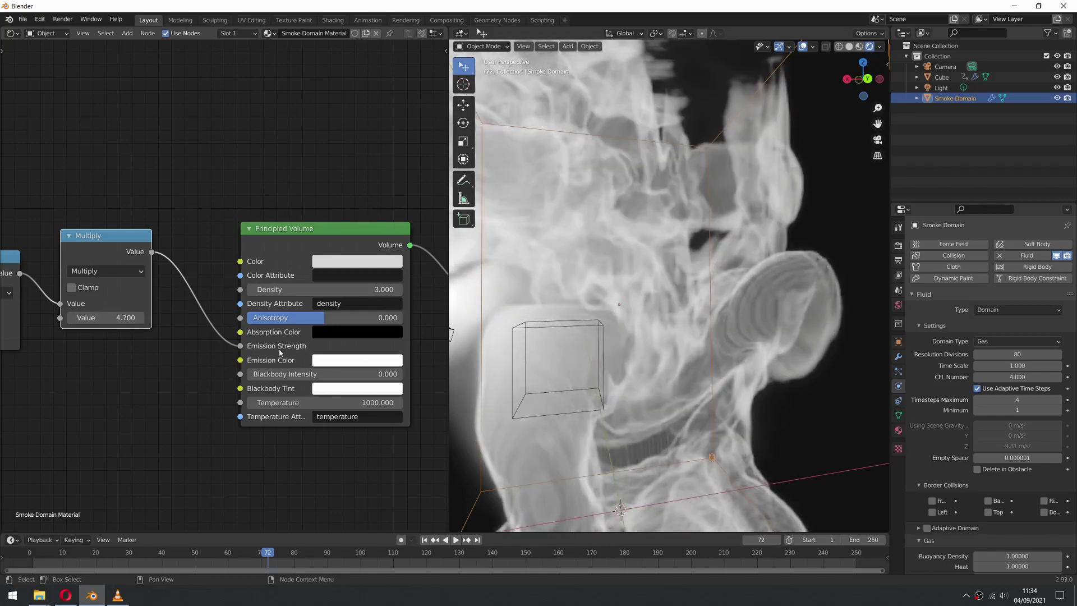
pyautogui.moveTo(92, 229); pyautogui.dragTo(100, 229)
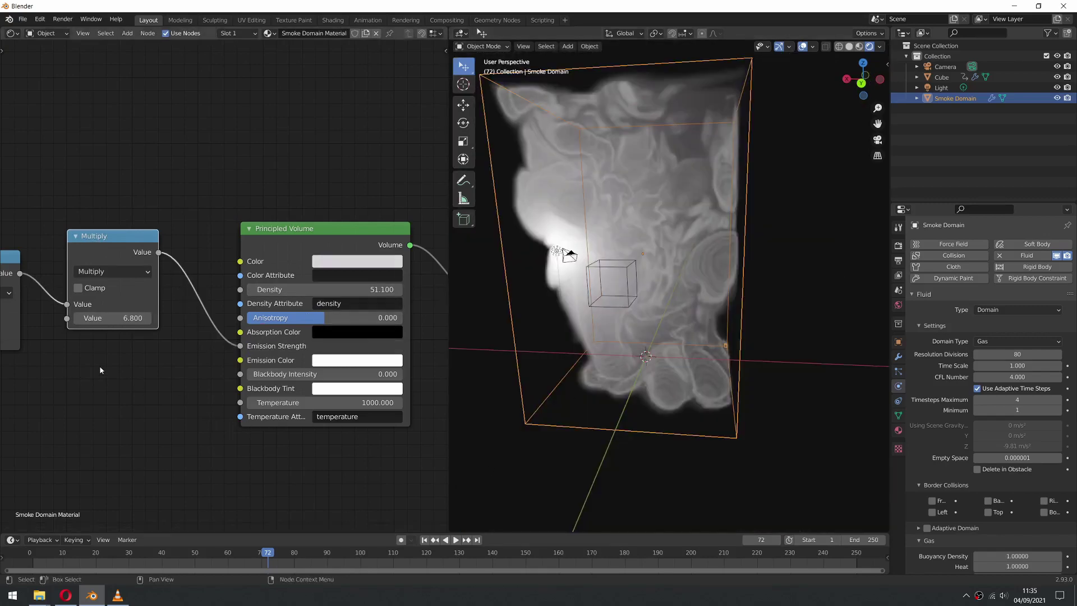
# Shift the ColorRamp's black stop to 0.5 and its white stop to about 0.82
pyautogui.moveTo(99, 367); pyautogui.dragTo(343, 365, button='middle')
pyautogui.scroll(-3, 343, 365)
pyautogui.moveTo(216, 359); pyautogui.dragTo(240, 359, button='middle')
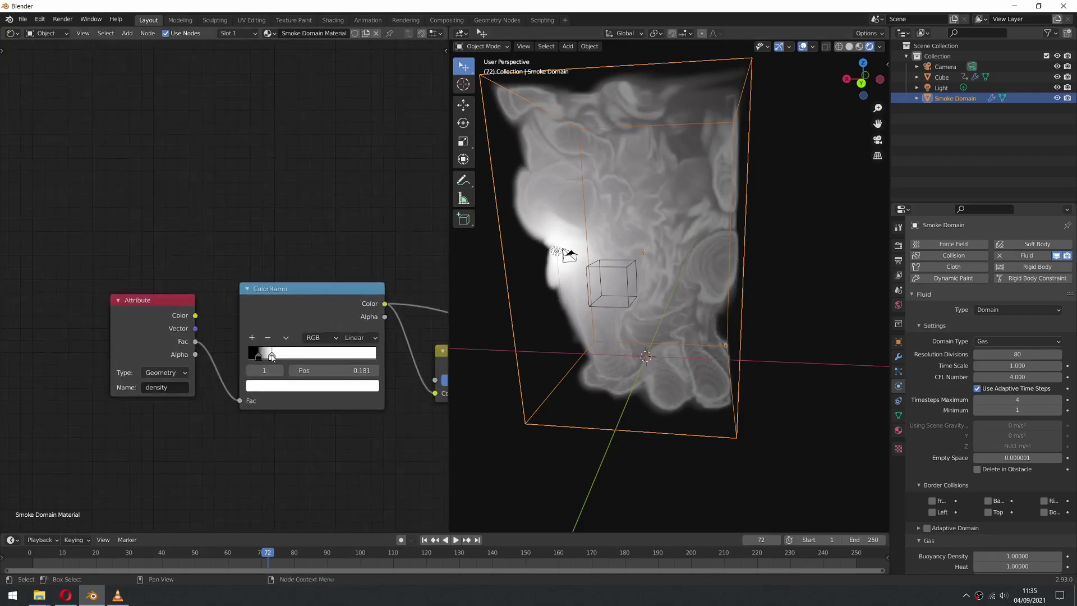
pyautogui.moveTo(271, 356); pyautogui.dragTo(353, 354)
pyautogui.moveTo(353, 354); pyautogui.dragTo(189, 336, button='middle')
# Set the Principled Volume's Density to 1.1 and its Emission Color to orange
pyautogui.moveTo(336, 316); pyautogui.dragTo(281, 317)
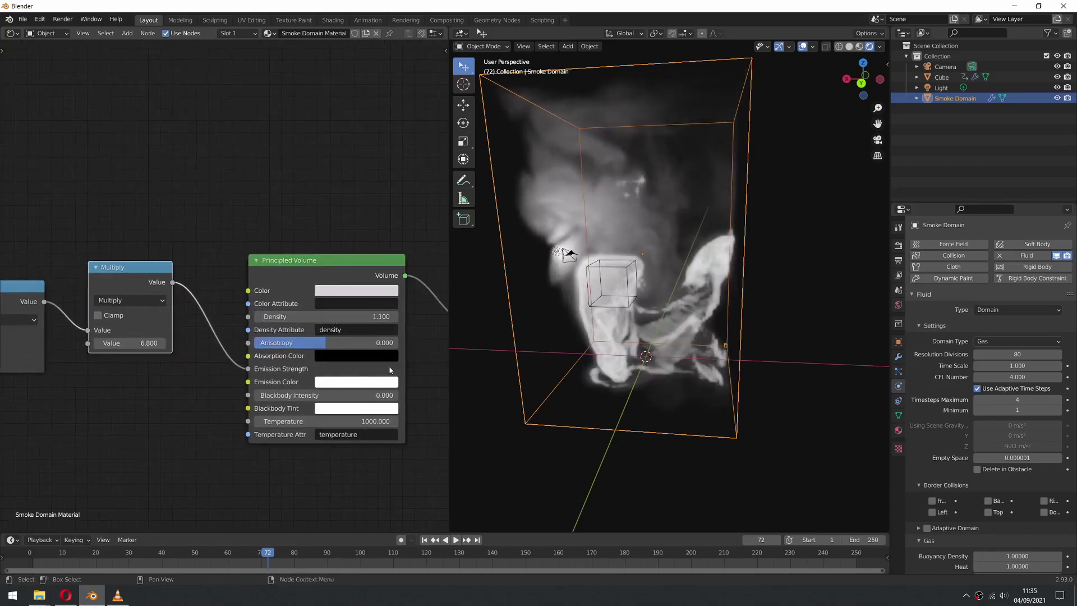
pyautogui.click(360, 384)
pyautogui.moveTo(363, 259); pyautogui.dragTo(354, 285)
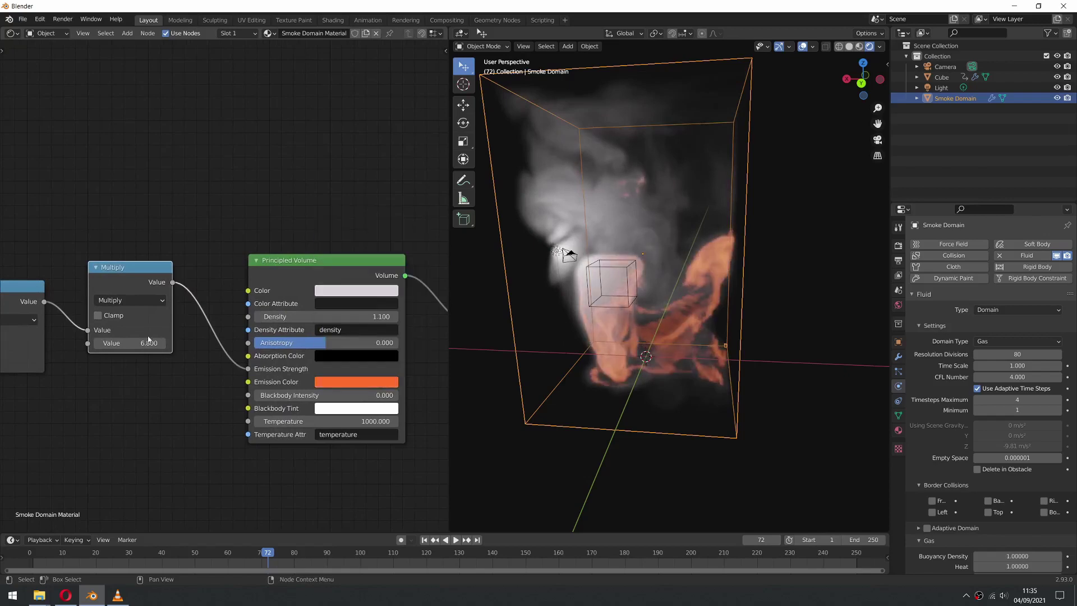
# Set the second Multiply node's Value to 49, then play the simulation and stop at frame 72
pyautogui.moveTo(148, 341); pyautogui.dragTo(185, 341)
pyautogui.moveTo(593, 335); pyautogui.dragTo(796, 355, button='middle')
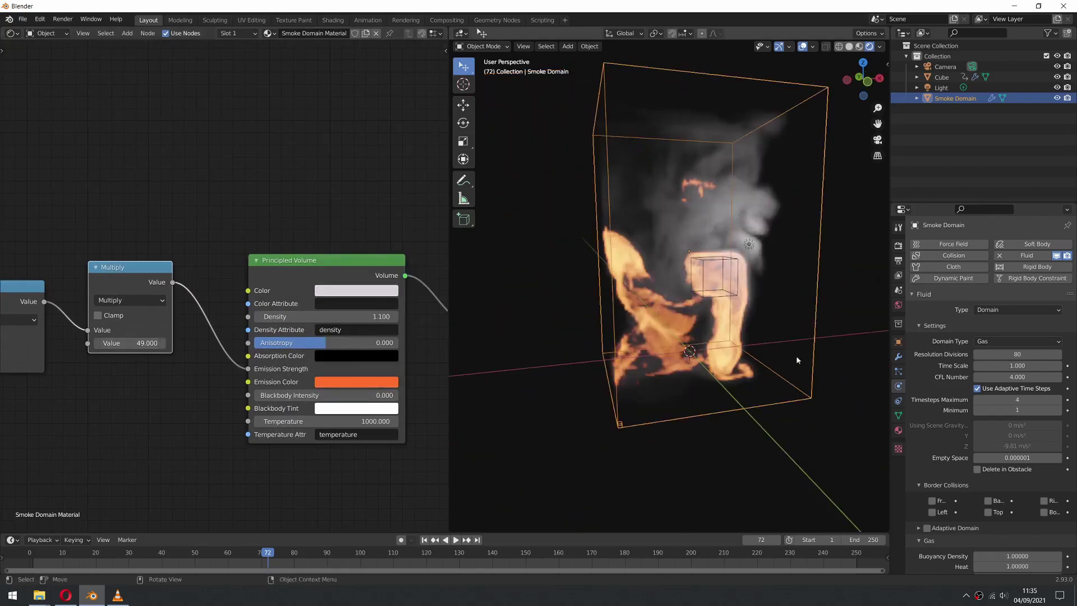
pyautogui.click(204, 552)
pyautogui.press('space')
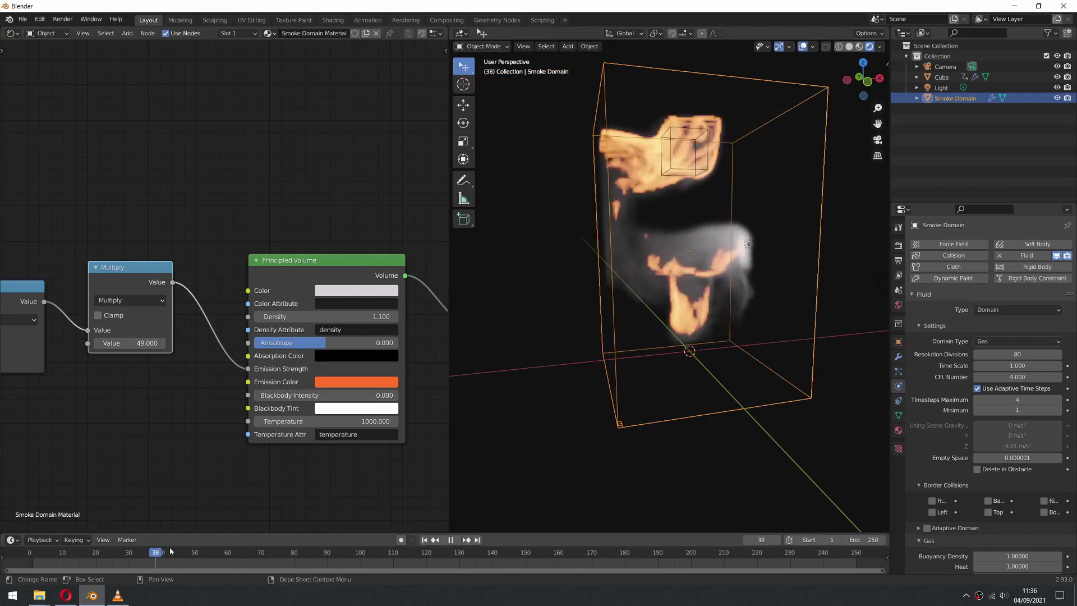
pyautogui.scroll(3, 726, 293)
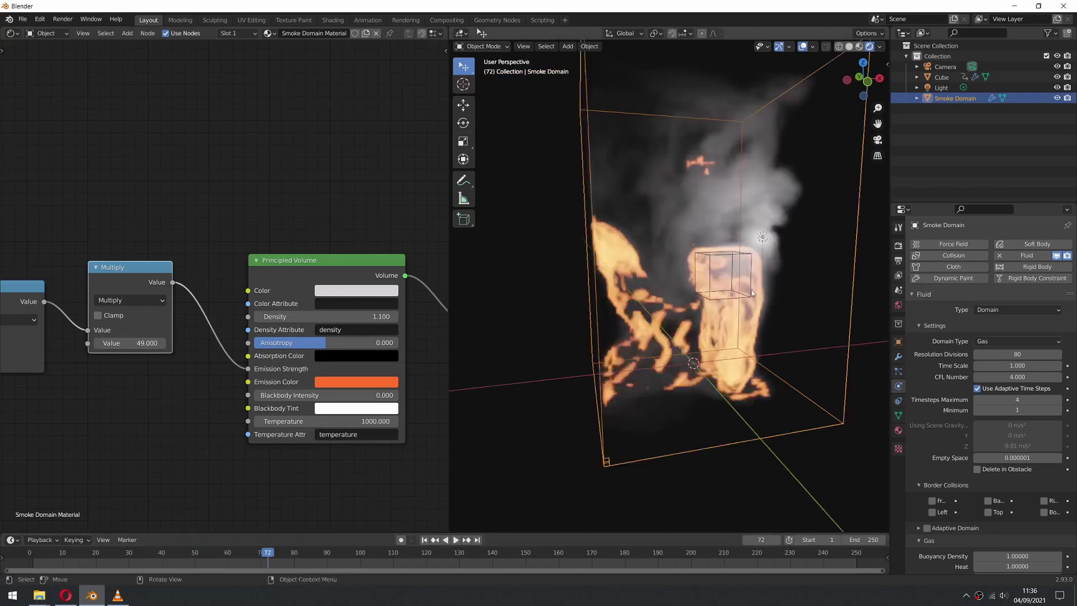
pyautogui.press('space')
pyautogui.moveTo(137, 297); pyautogui.dragTo(624, 306, button='middle')
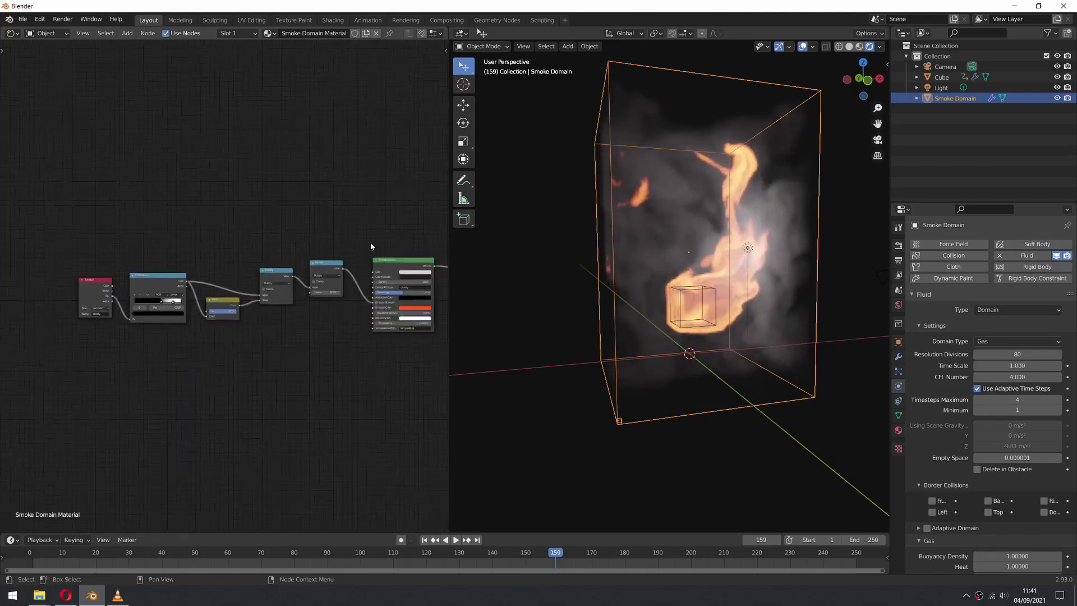
pyautogui.moveTo(370, 392); pyautogui.dragTo(362, 279)
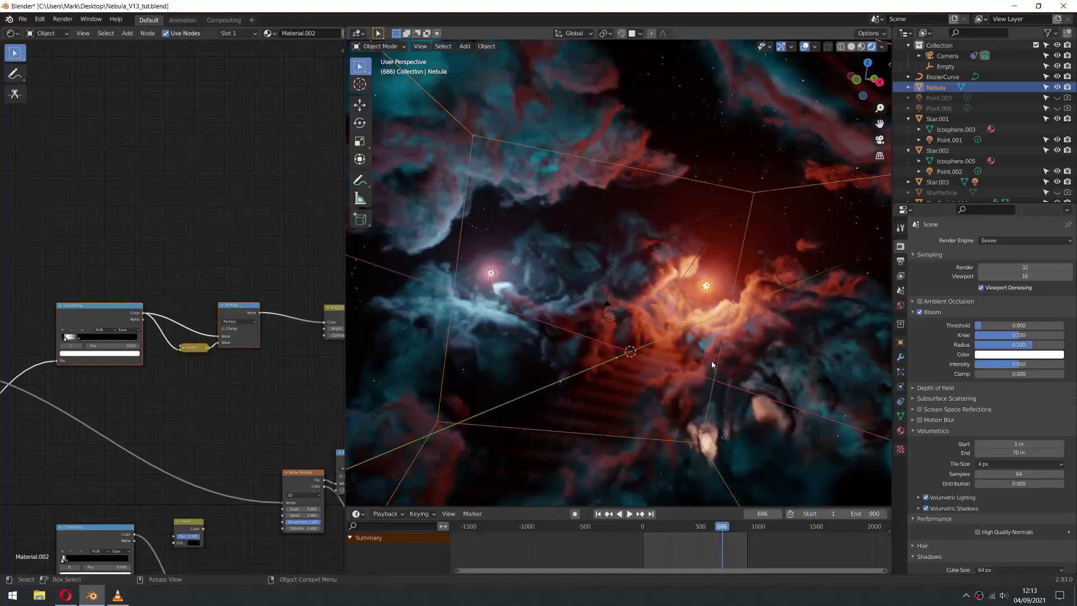
# In Nebula_V13_tut.blend, set the position of the white stop in the nebula material's ColorRamp to 0.047
pyautogui.scroll(-1, 711, 361)
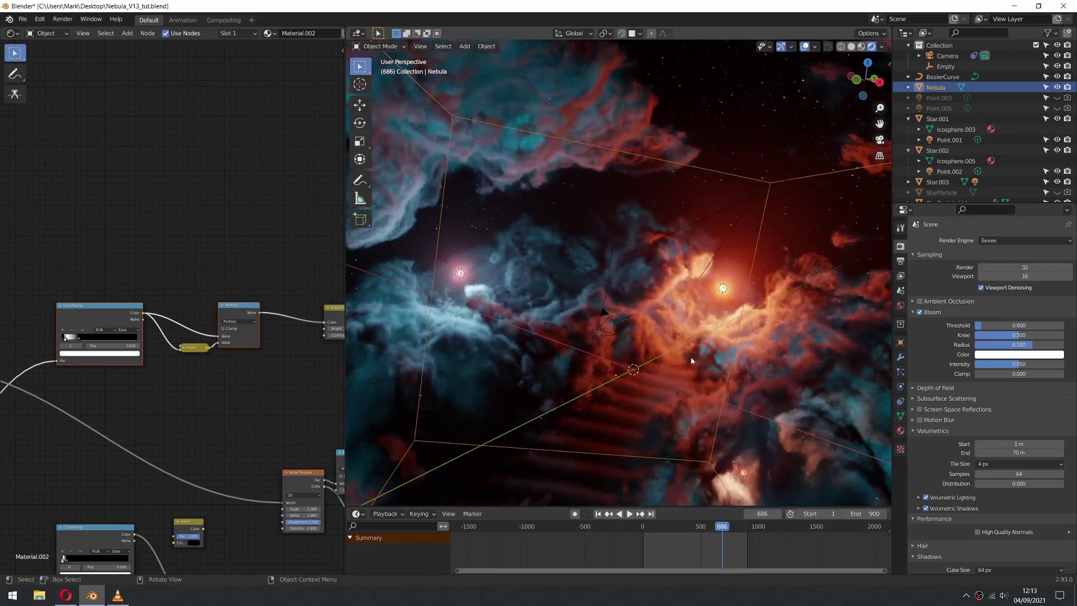
pyautogui.moveTo(692, 357); pyautogui.dragTo(581, 352, button='middle')
pyautogui.scroll(3, 213, 410)
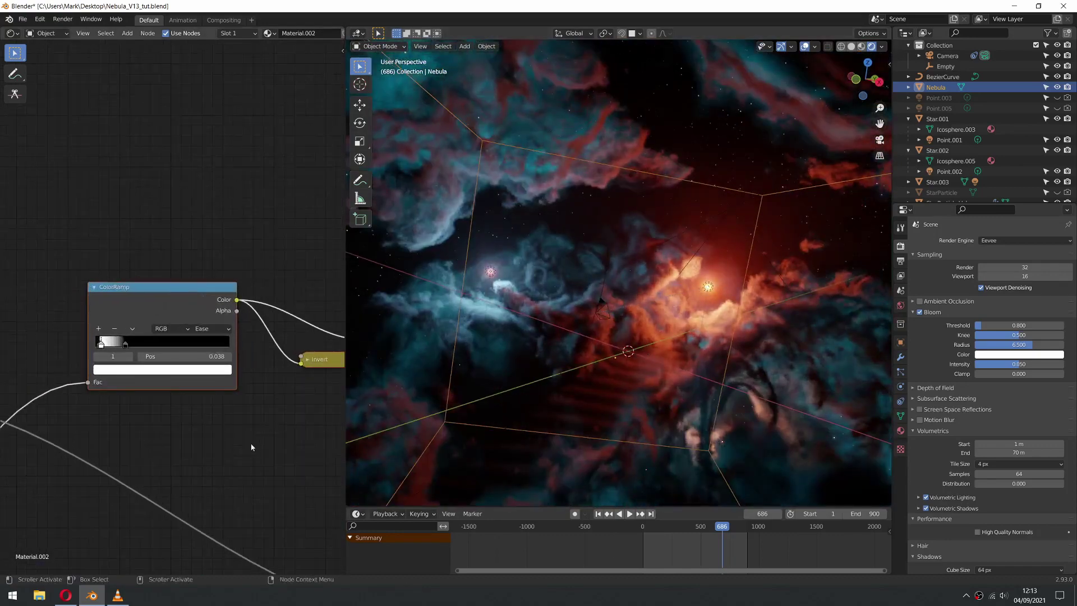
pyautogui.scroll(3, 626, 324)
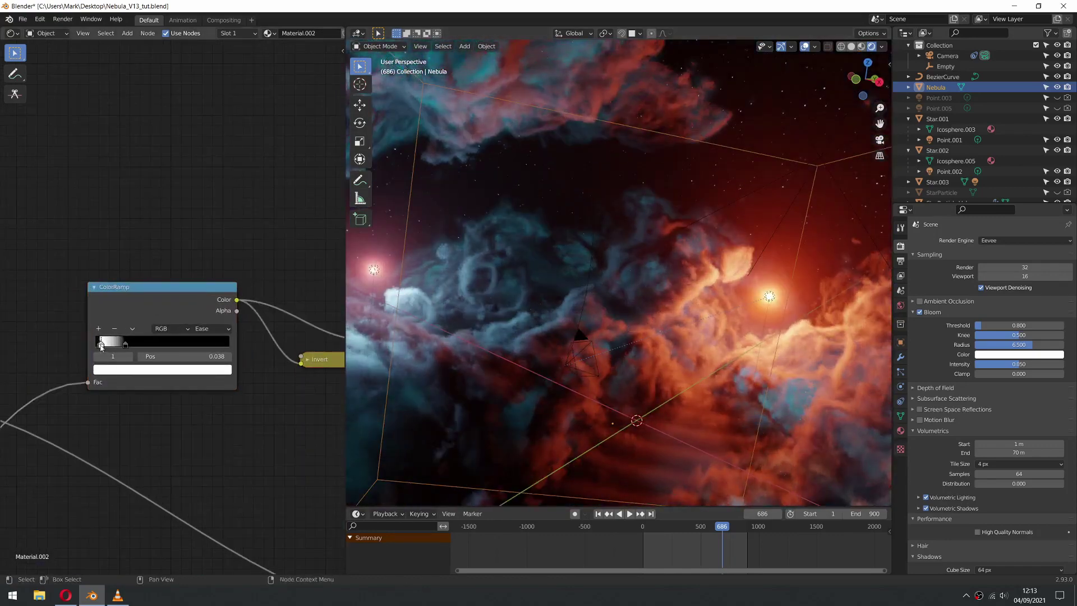
pyautogui.moveTo(100, 345); pyautogui.dragTo(102, 345)
# Set the nebula ColorRamp's white stop back to position 0.038
pyautogui.moveTo(314, 353); pyautogui.dragTo(197, 353, button='middle')
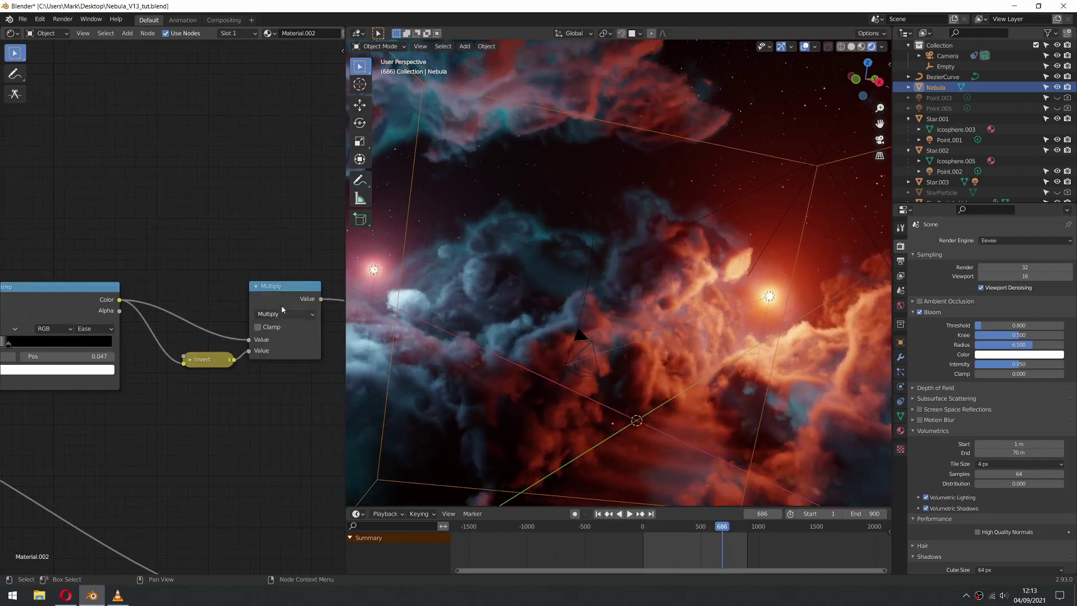
pyautogui.moveTo(269, 290); pyautogui.dragTo(434, 273, button='middle')
pyautogui.scroll(2, 118, 358)
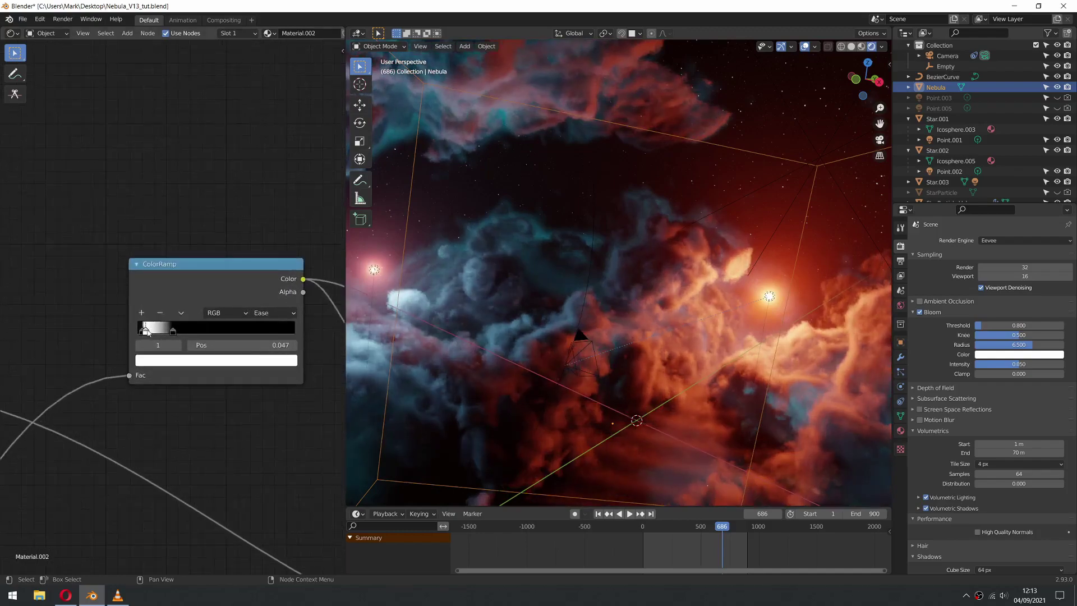
pyautogui.moveTo(146, 331)
pyautogui.mouseDown()
pyautogui.moveTo(159, 332)
pyautogui.moveTo(144, 332)
pyautogui.mouseUp()
pyautogui.scroll(-4, 574, 332)
pyautogui.scroll(3, 713, 220)
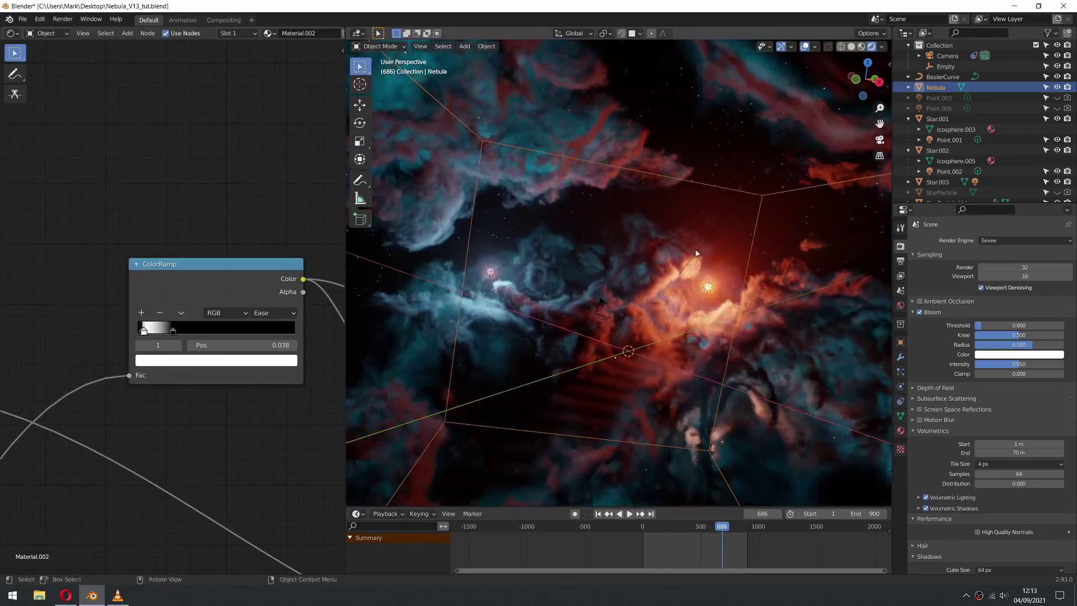
# Select the Empty and move it freely to shift the nebula's cloud pattern
pyautogui.click(712, 226)
pyautogui.scroll(-1, 598, 370)
pyautogui.press('g')
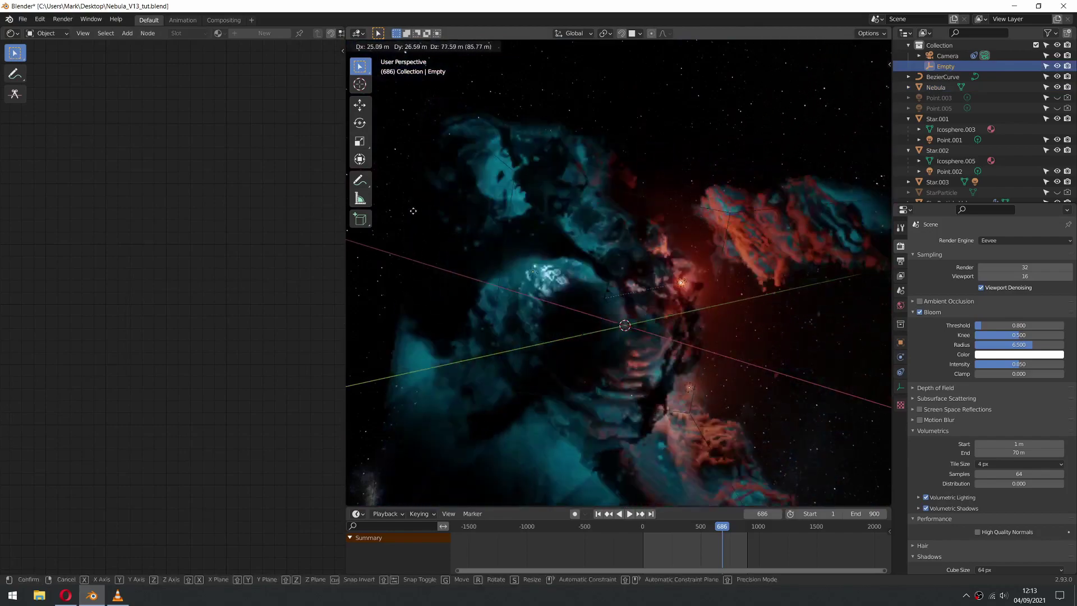
pyautogui.click(880, 114)
pyautogui.moveTo(847, 184); pyautogui.dragTo(435, 362, button='middle')
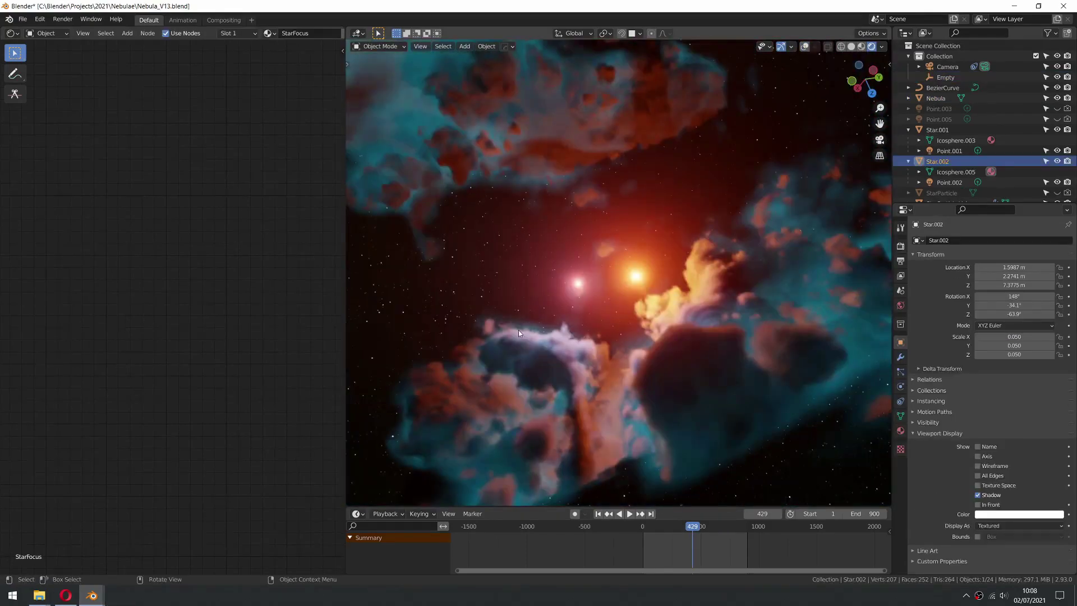
pyautogui.moveTo(568, 256); pyautogui.dragTo(587, 282, button='middle')
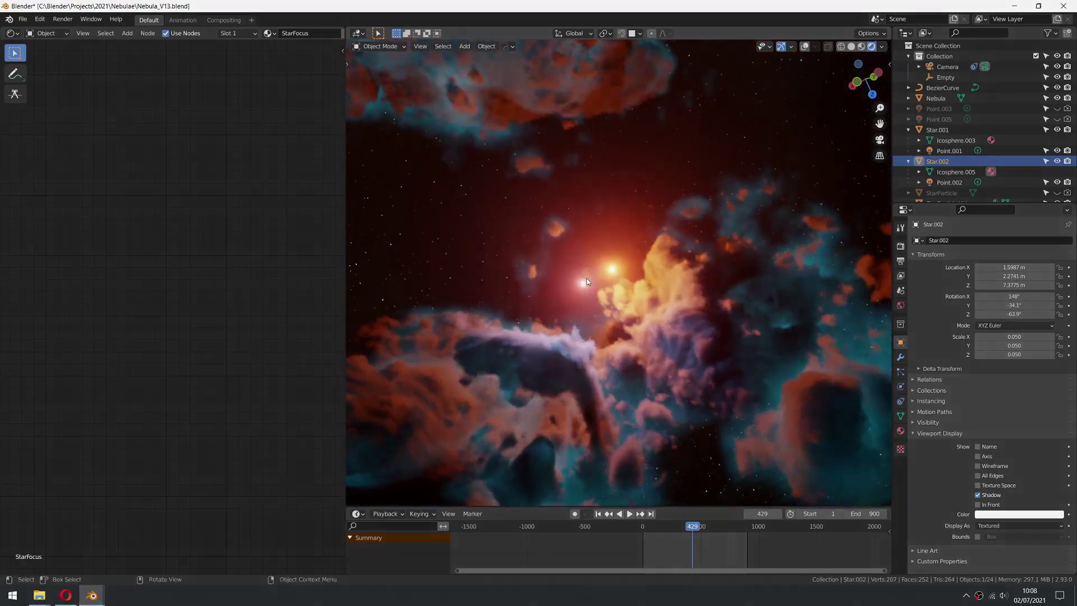